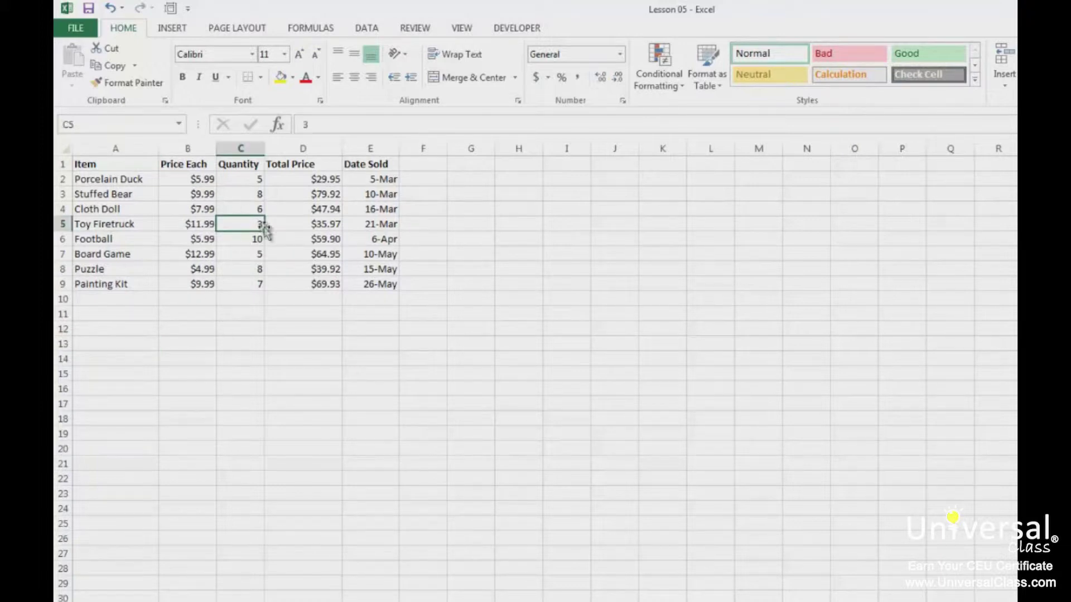
Step: Insert the recommended PivotTable "Sum of Total Price by Quantity" based on the sales data
click(185, 34)
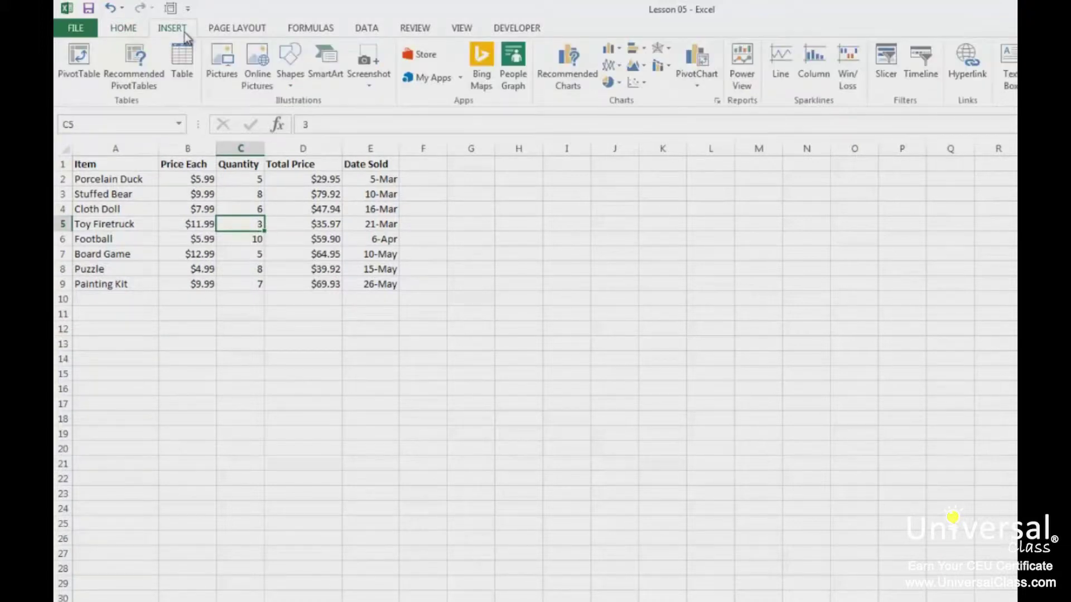
click(152, 74)
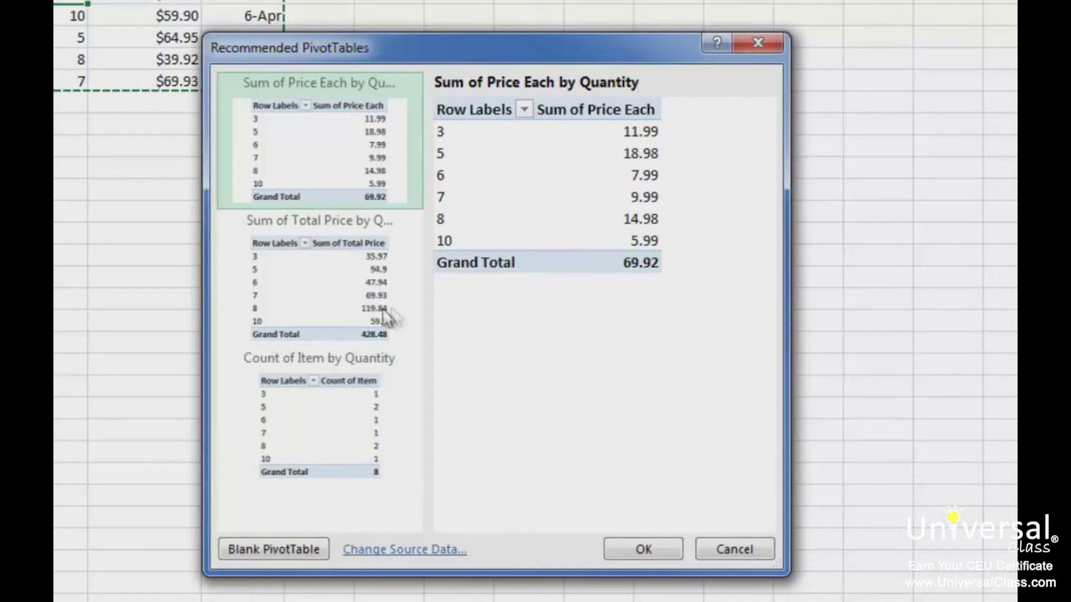
click(343, 313)
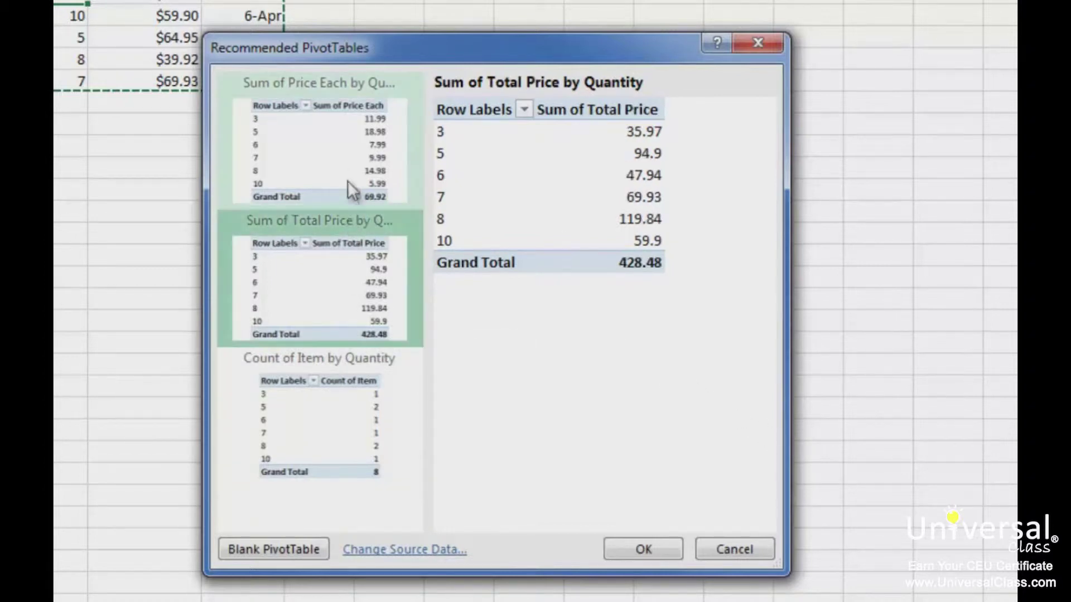
click(343, 156)
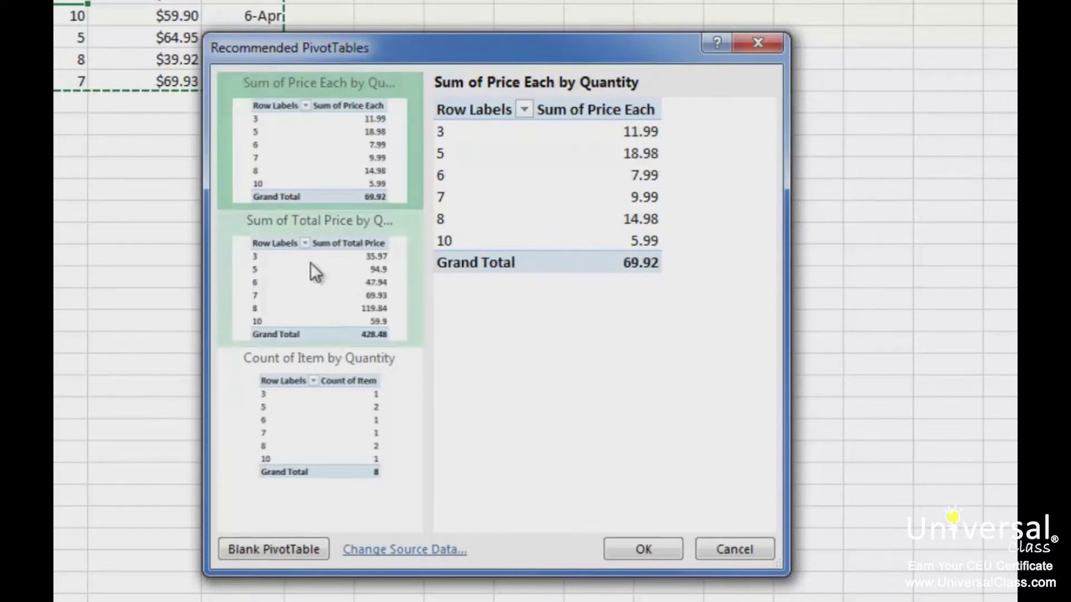
click(335, 276)
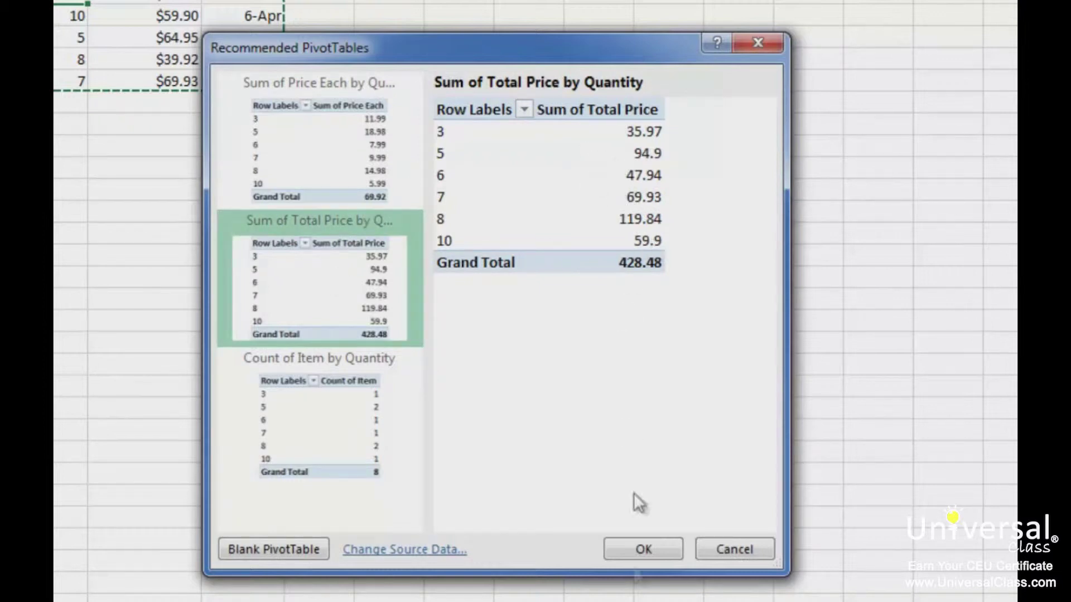
click(643, 550)
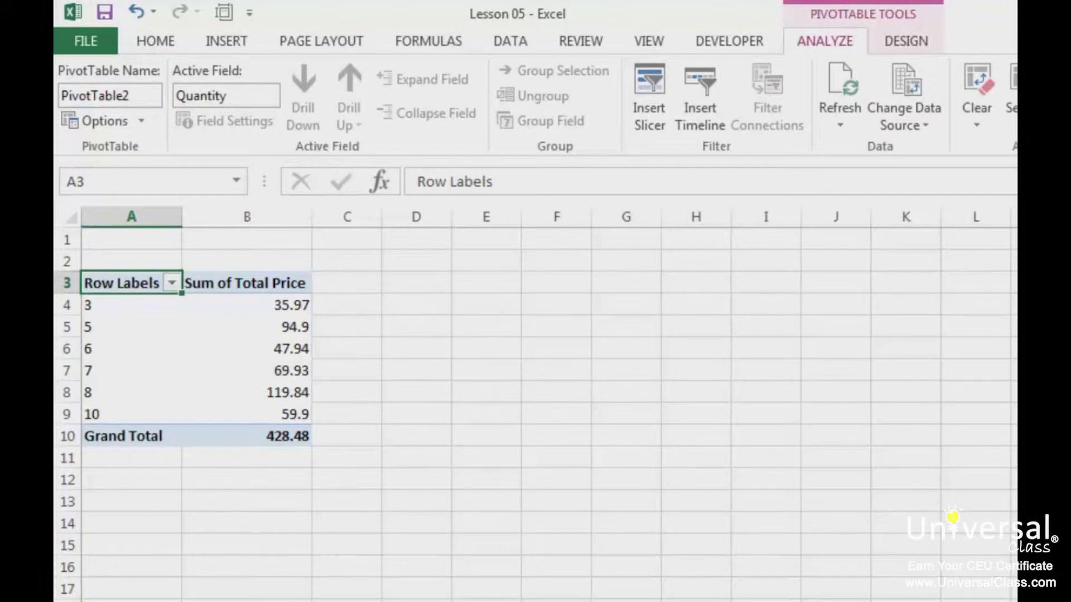
Step: Return to the sales data and create a blank PivotTable from Sheet1!$A$1:$E$9 on a new worksheet
key(ctrl+Page_Up)
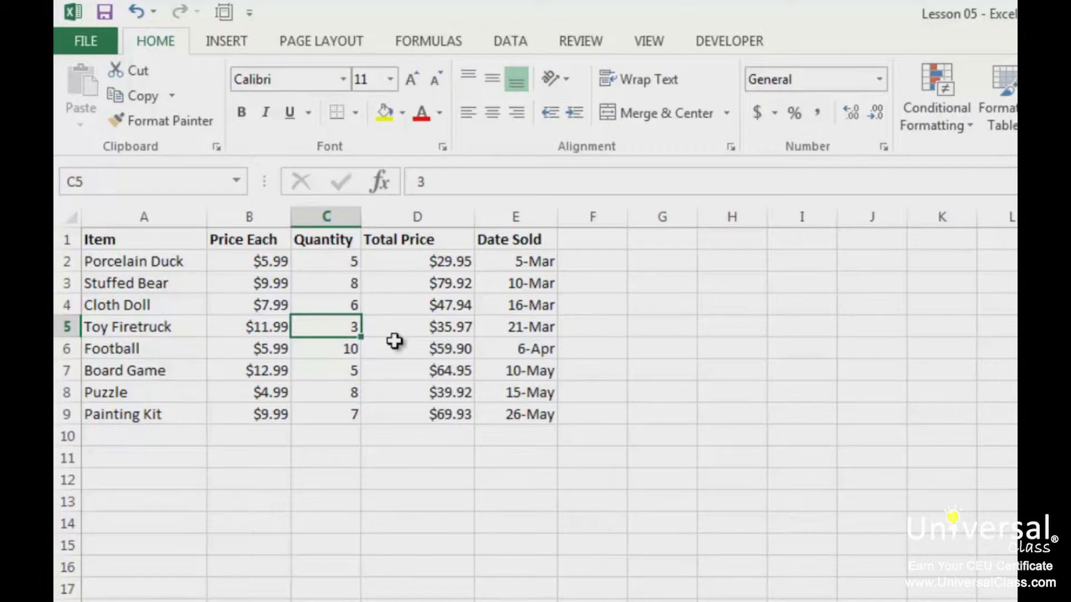
click(249, 53)
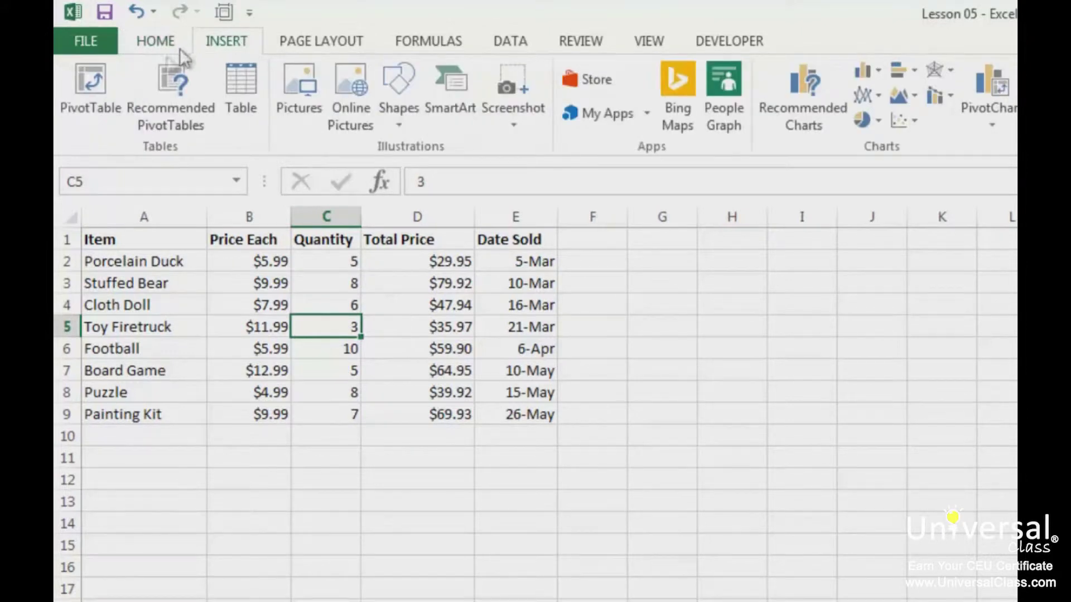
click(78, 97)
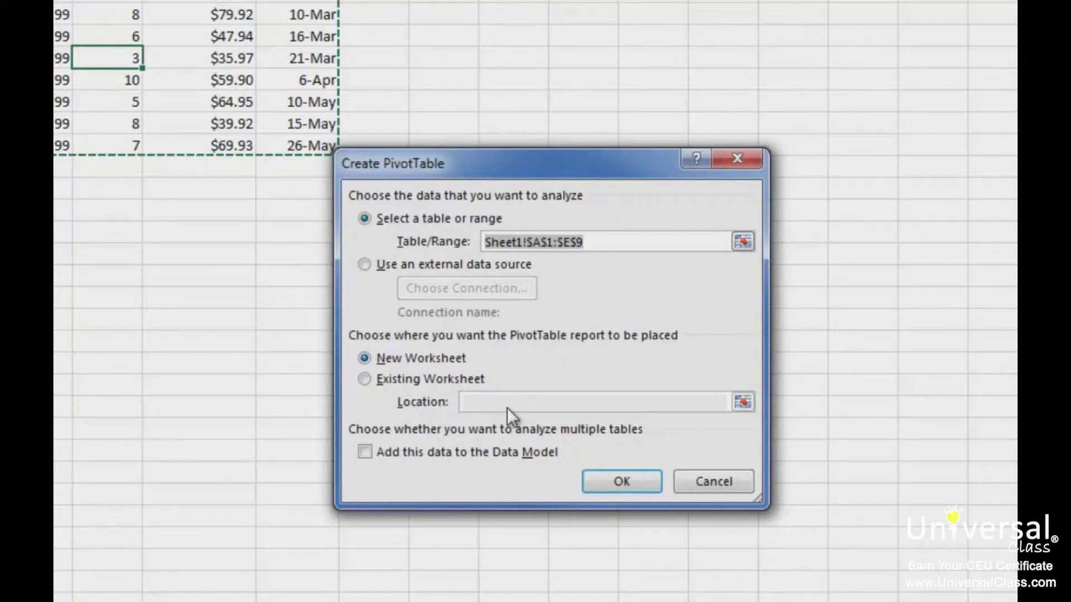
click(630, 492)
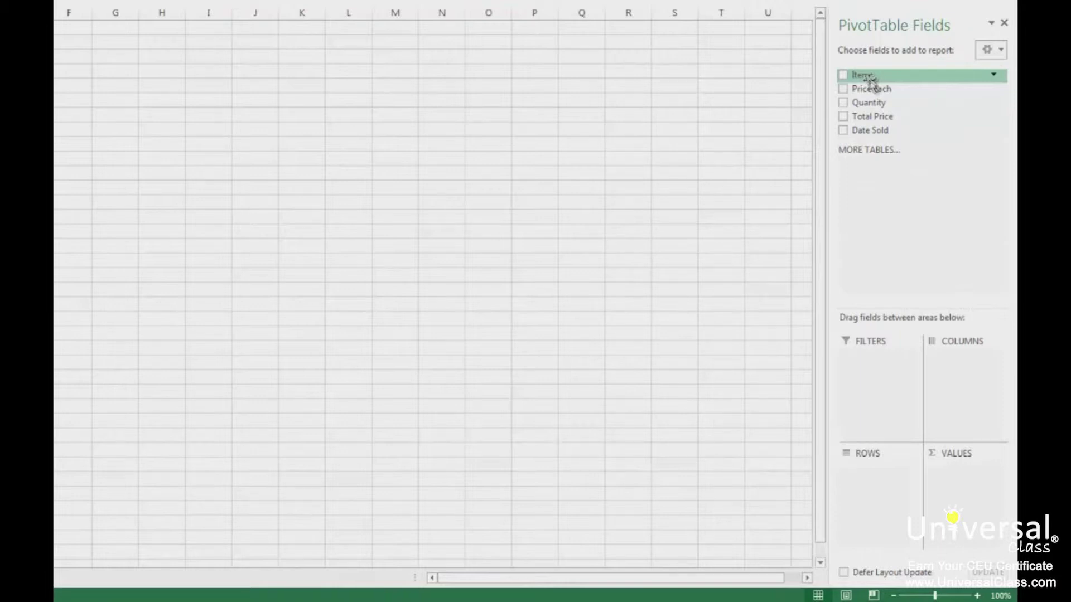
Step: Lay out the PivotTable with Item as rows, Date Sold as columns, and Total Price replacing the Item count as the summed value
drag(871, 82, 880, 489)
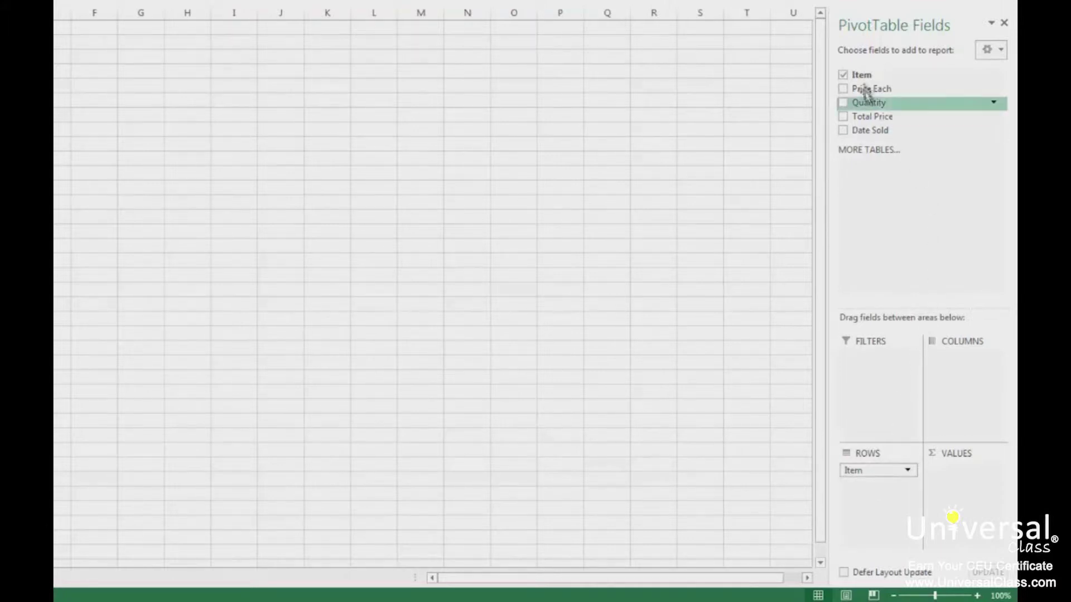
drag(861, 75, 956, 486)
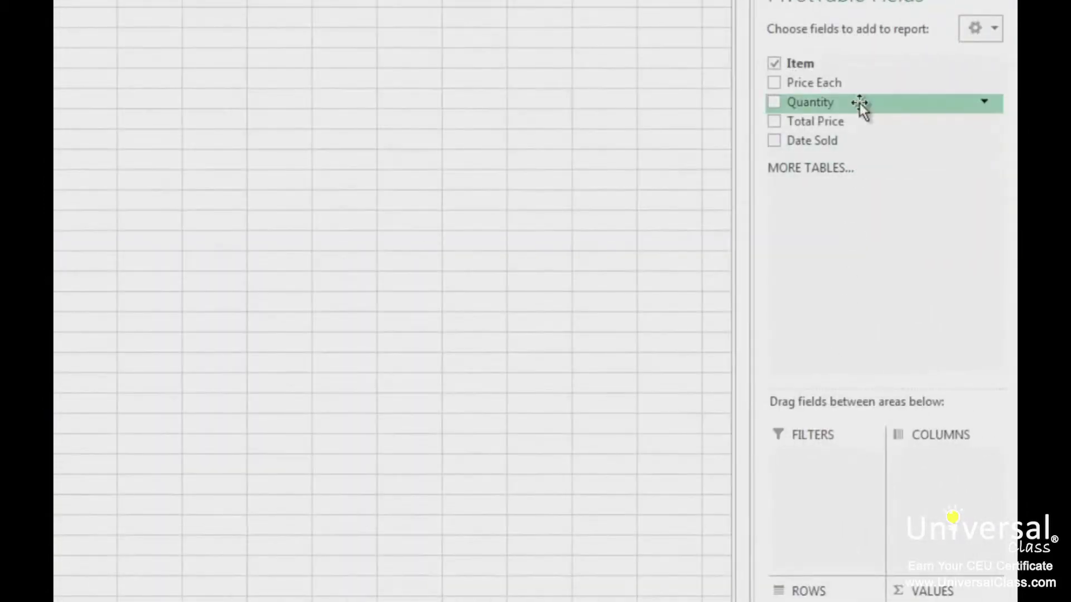
drag(840, 147, 949, 492)
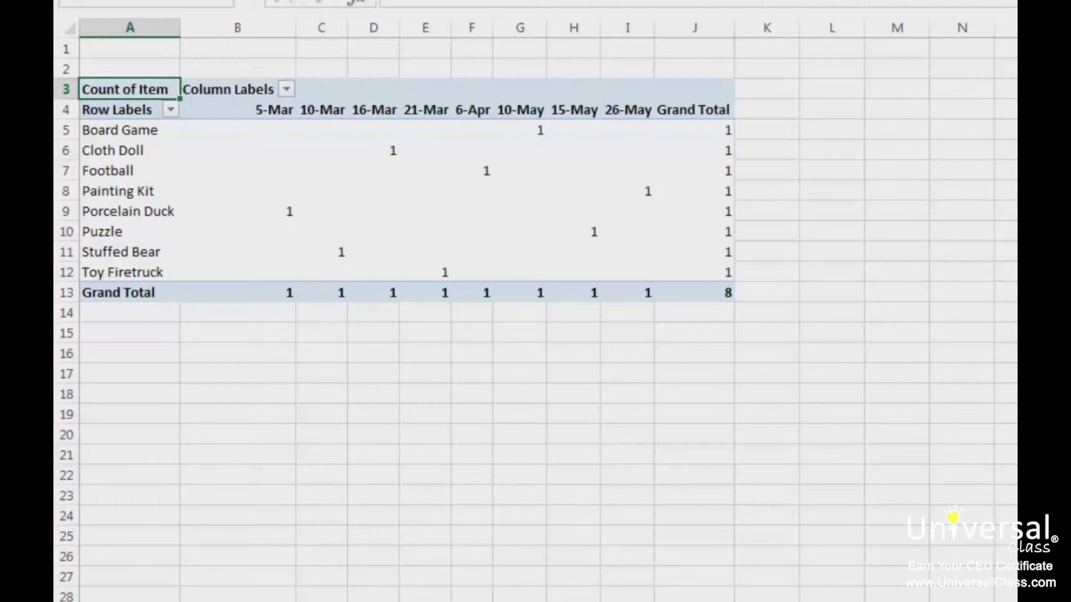
drag(846, 116, 882, 236)
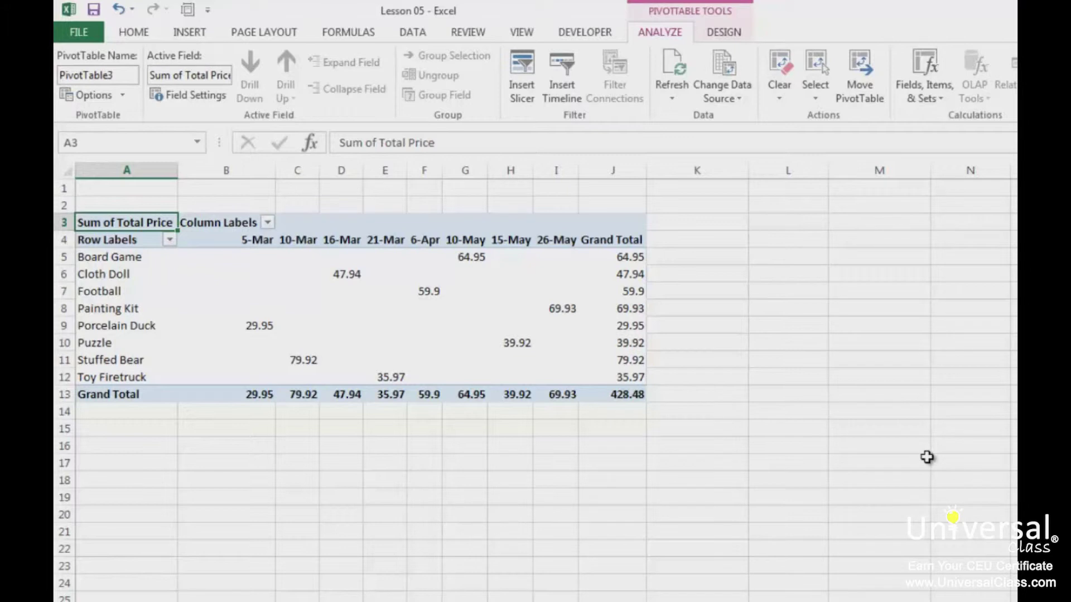
click(139, 35)
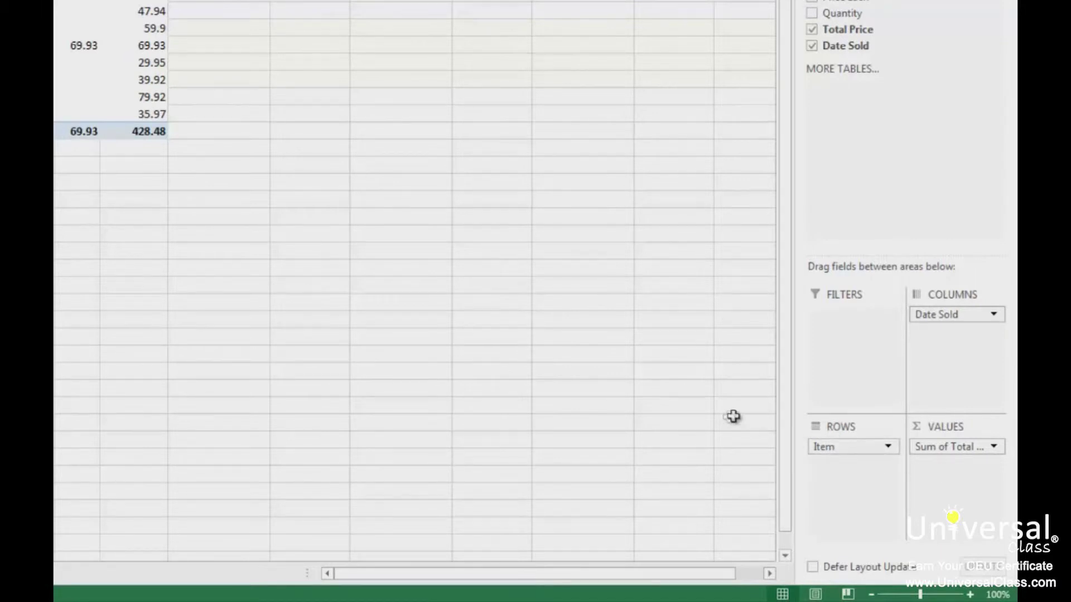
Step: Examine the subtotal and filter options in the Item row field's settings, leaving them unchanged
click(889, 447)
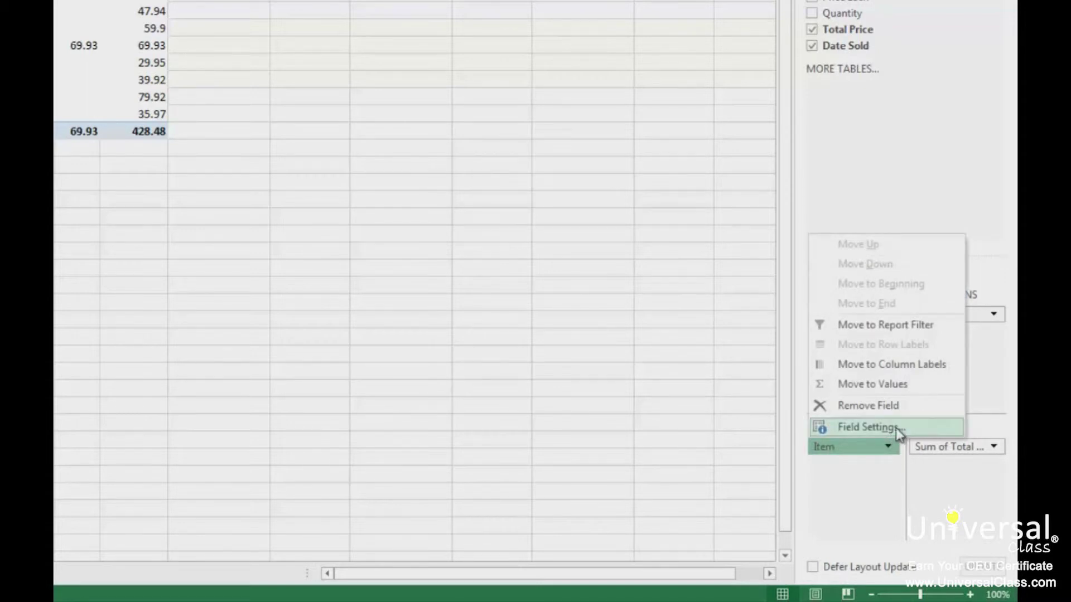
click(895, 427)
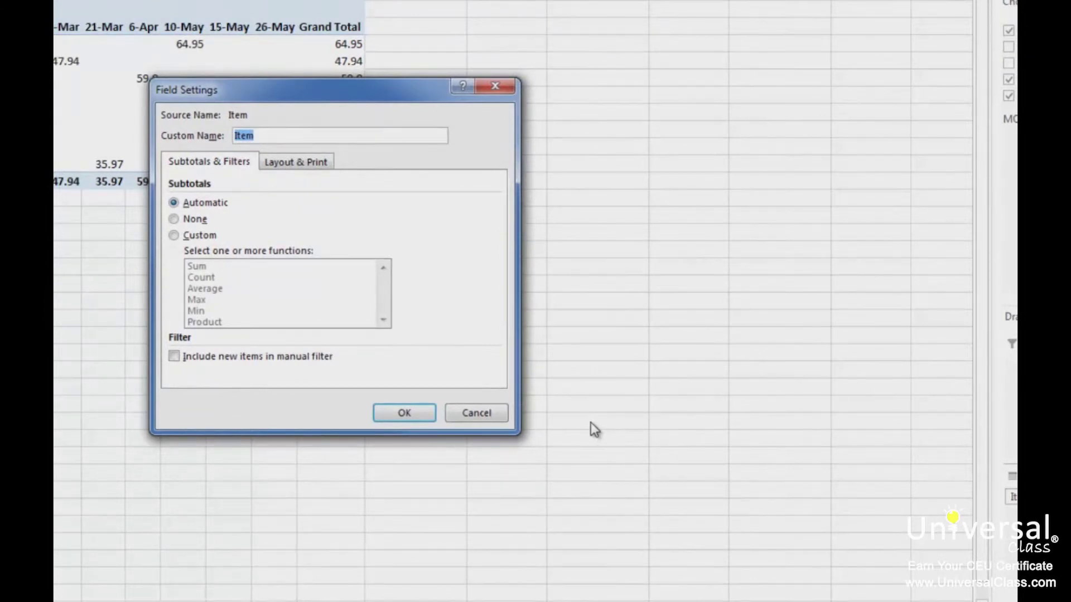
click(476, 414)
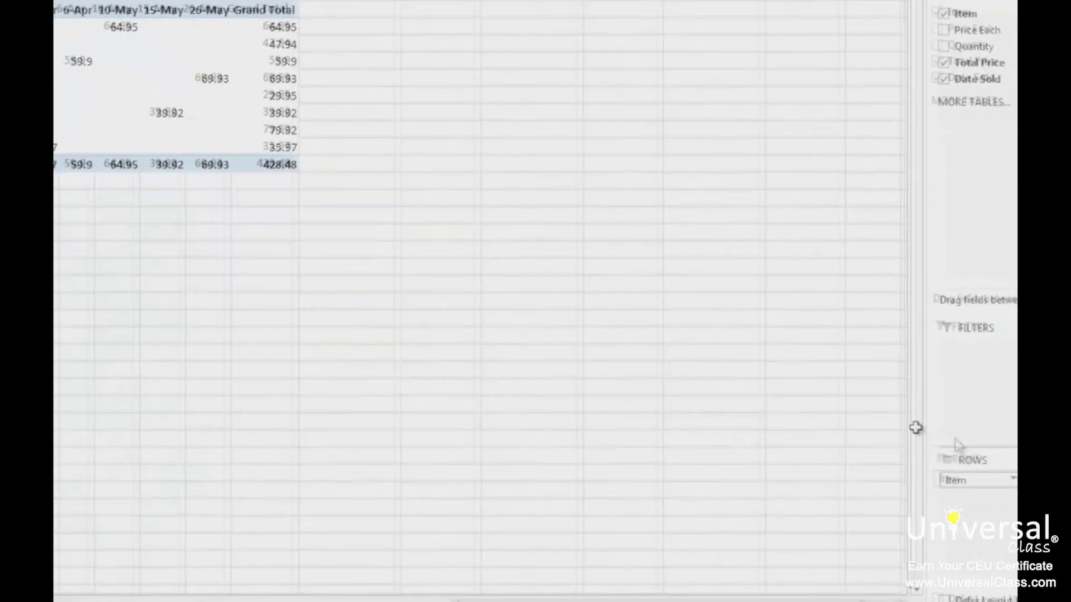
Step: Format the Sum of Total Price value field as Accounting with 2 decimal places and the $ symbol
click(995, 447)
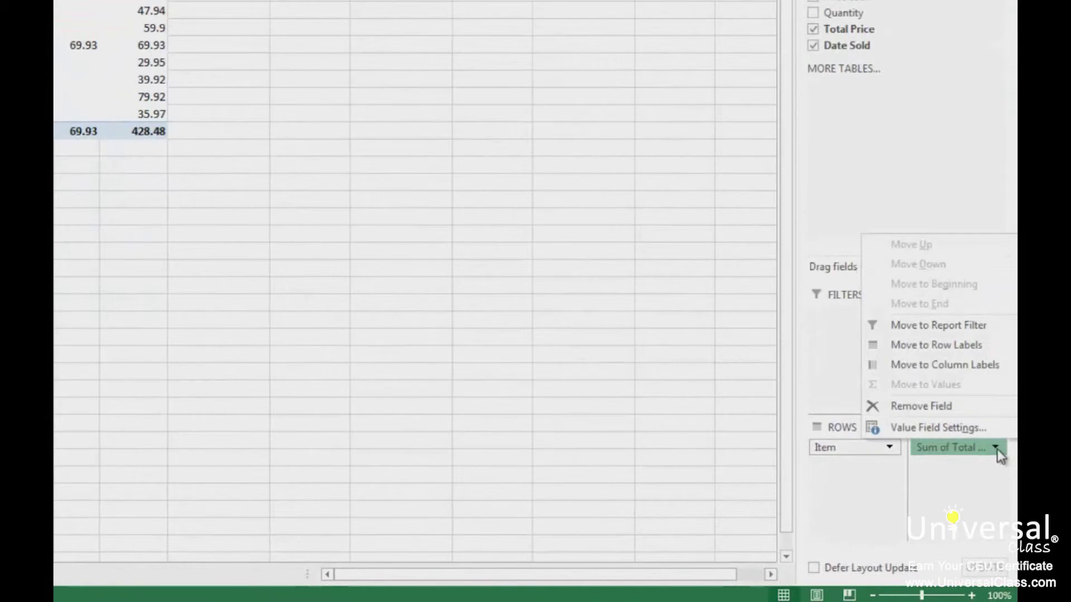
click(988, 432)
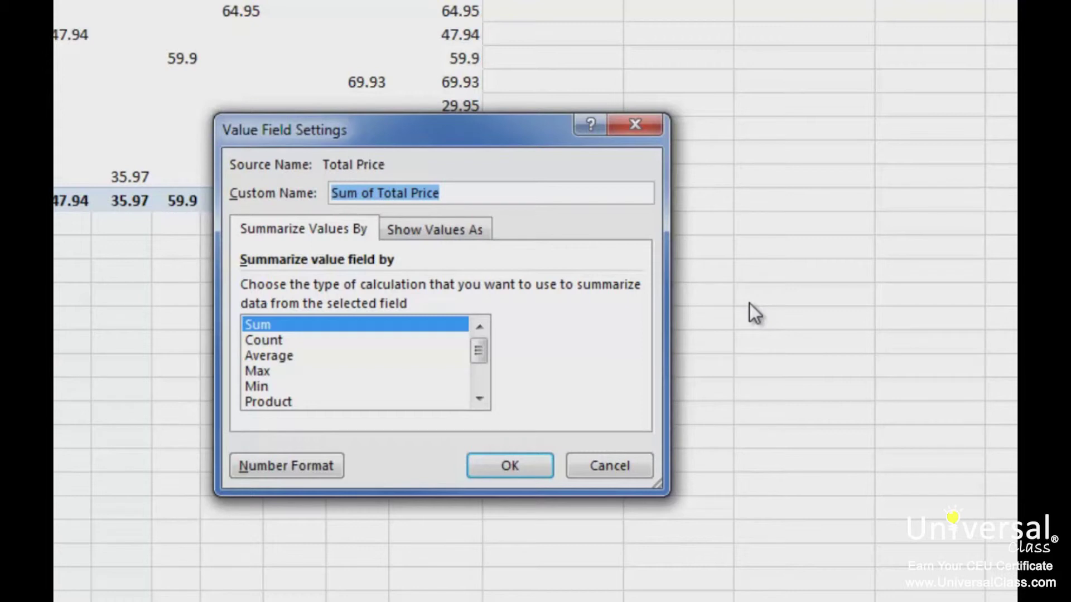
click(295, 467)
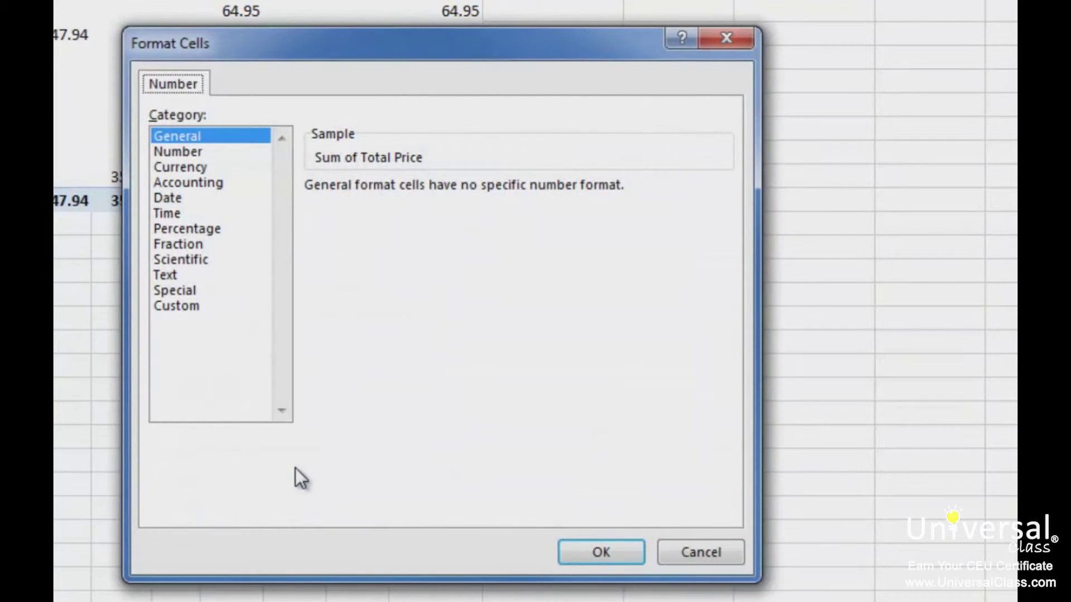
click(179, 182)
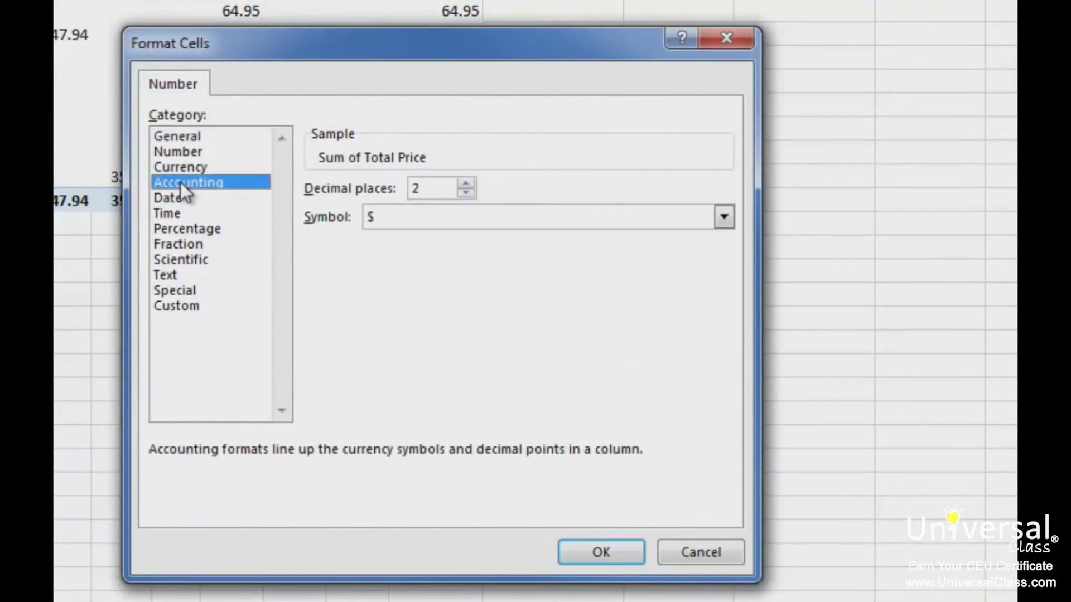
click(602, 553)
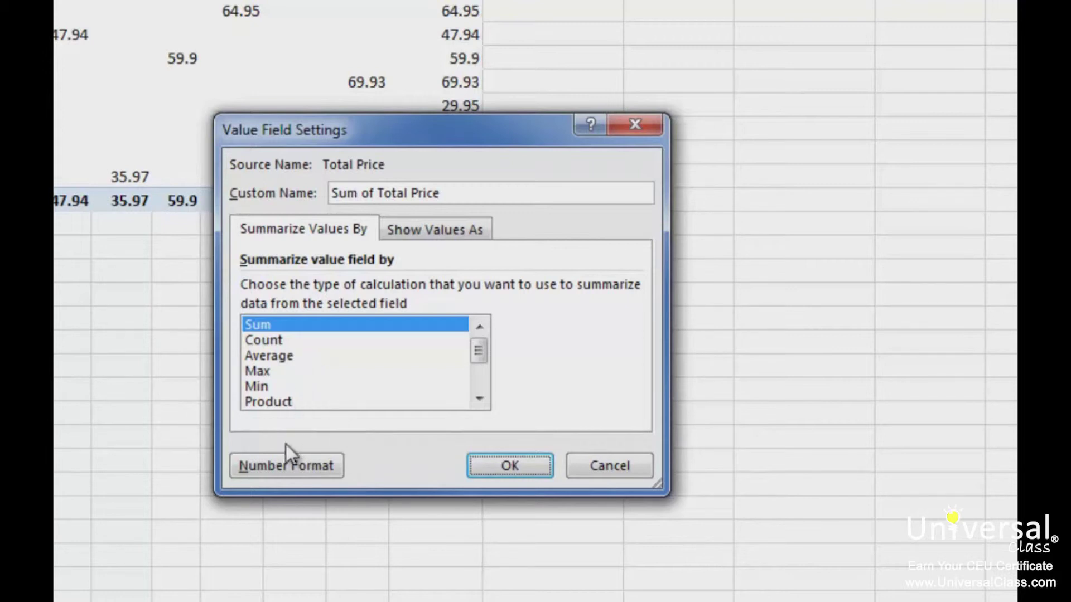
click(510, 468)
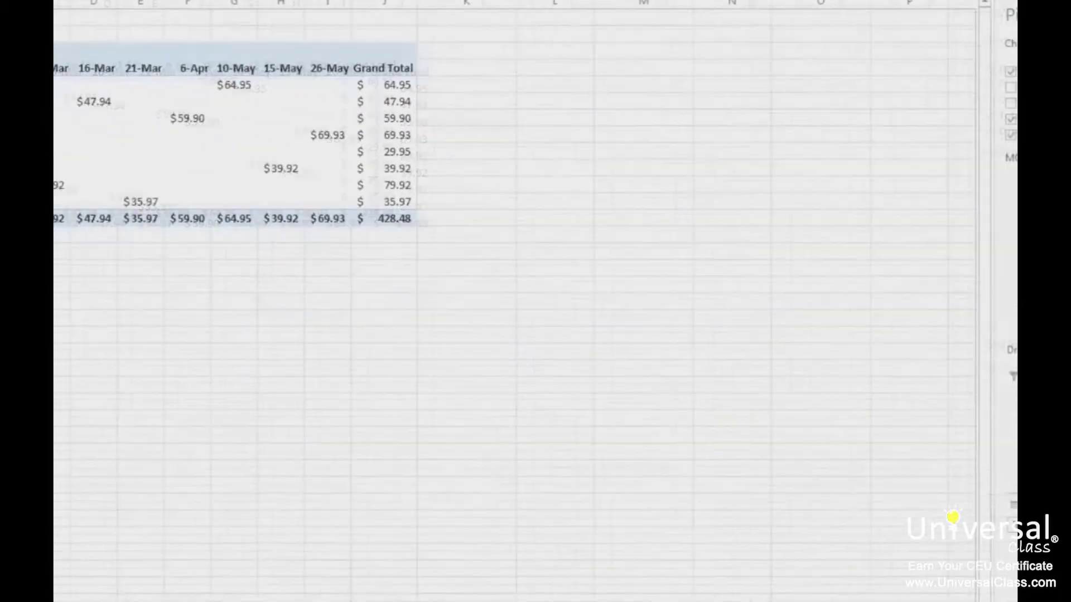
Step: Summarize the Total Price value field by Count and add Total Price to the values area a second time
click(998, 463)
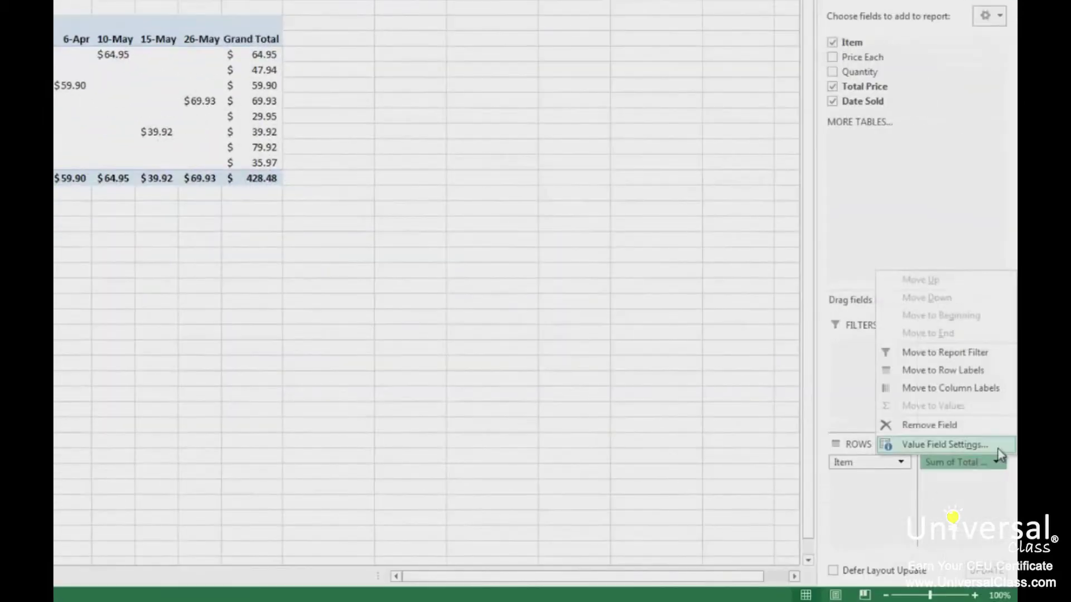
click(973, 443)
click(118, 269)
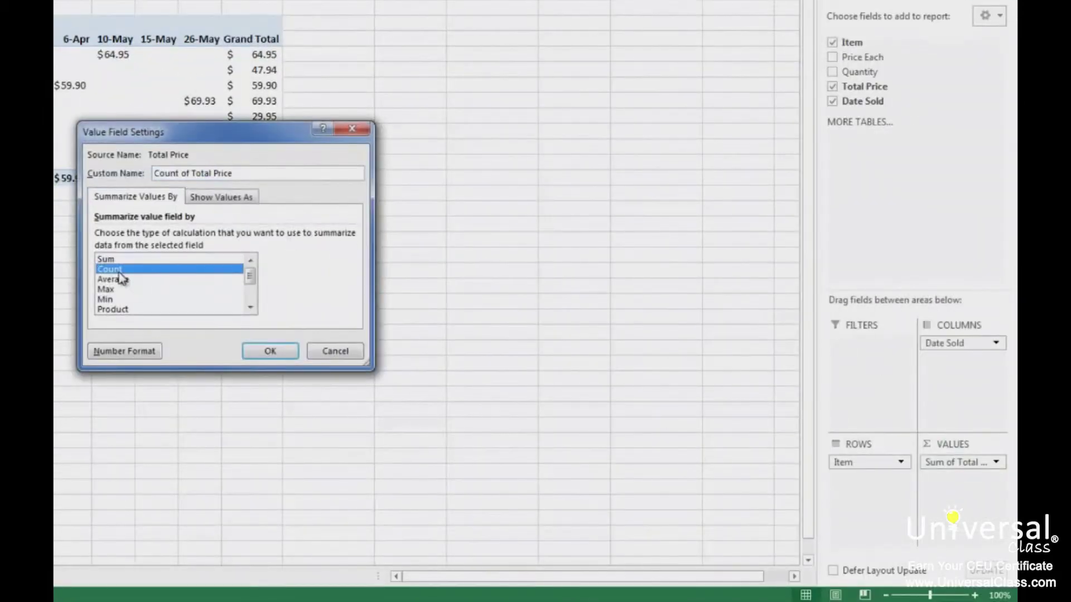
click(249, 357)
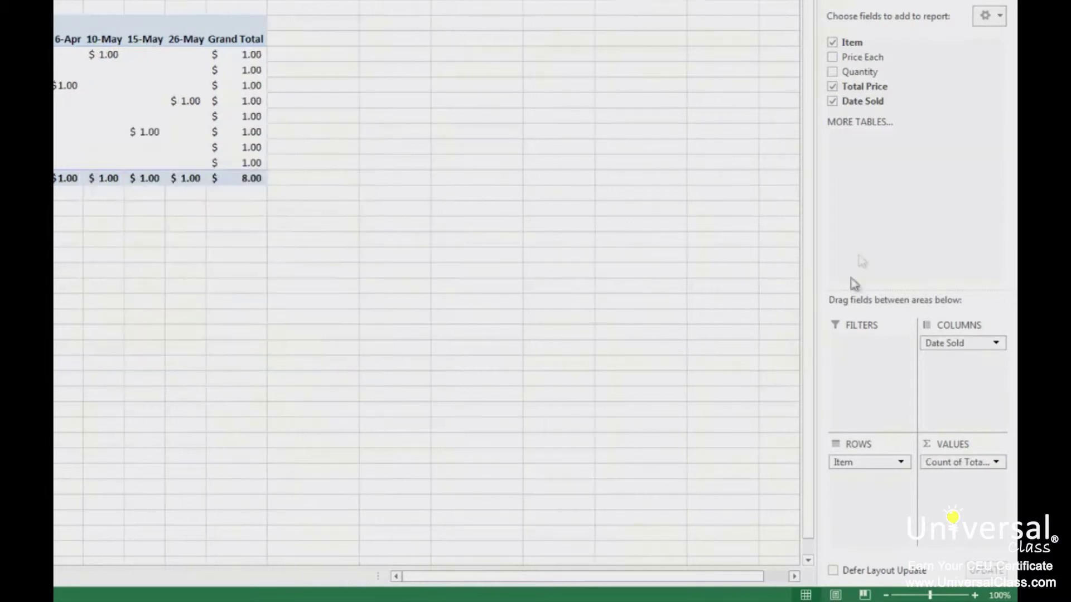
drag(888, 94, 968, 493)
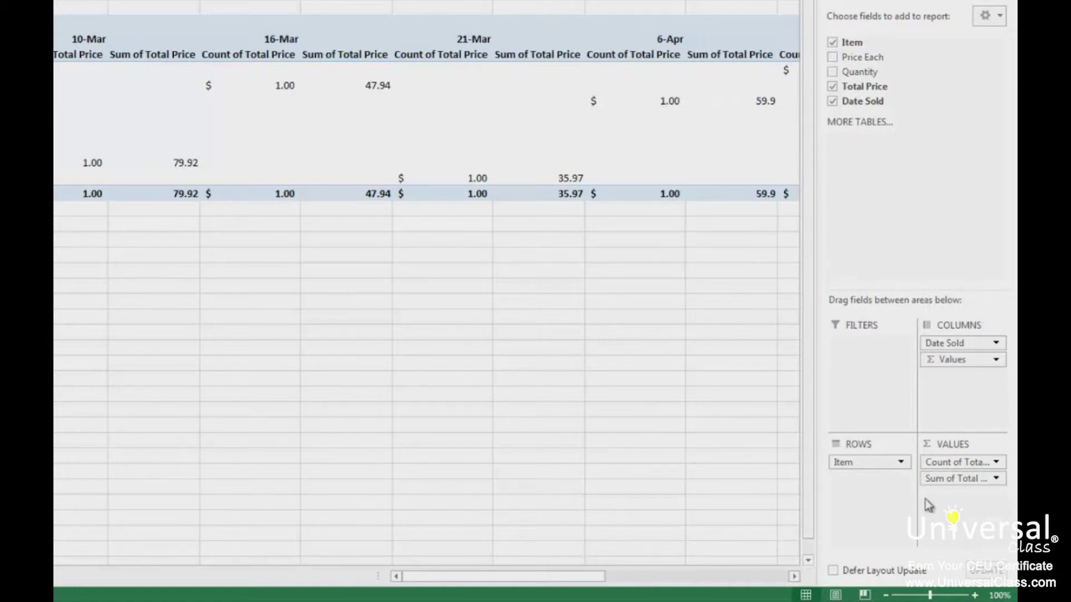
Step: Format the Count of Total Price value field as Number with 0 decimal places
click(996, 463)
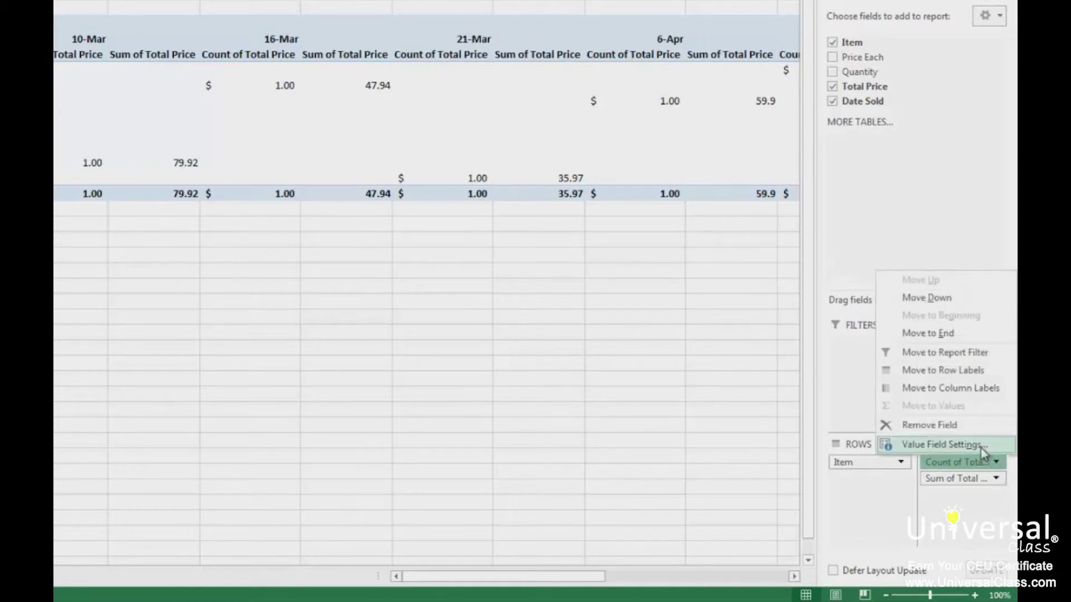
click(981, 448)
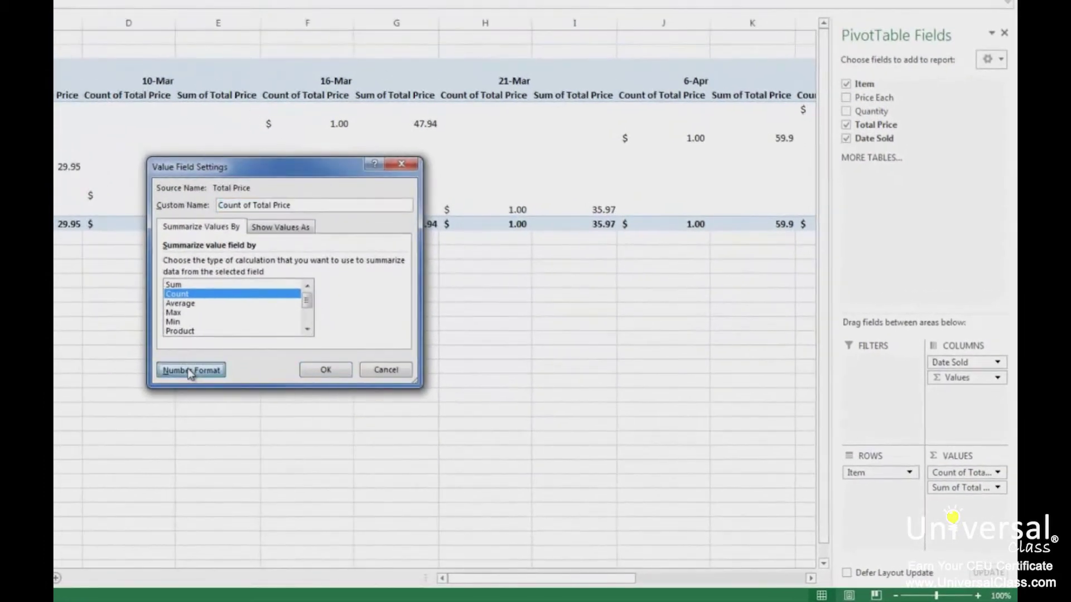
click(141, 355)
click(139, 179)
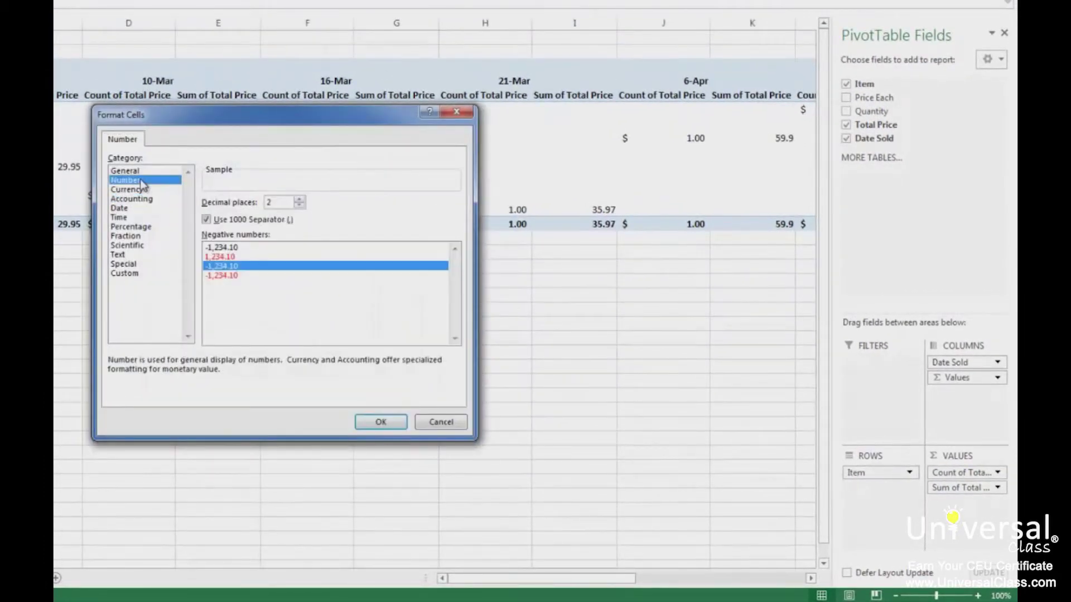
click(300, 205)
click(300, 205)
click(385, 422)
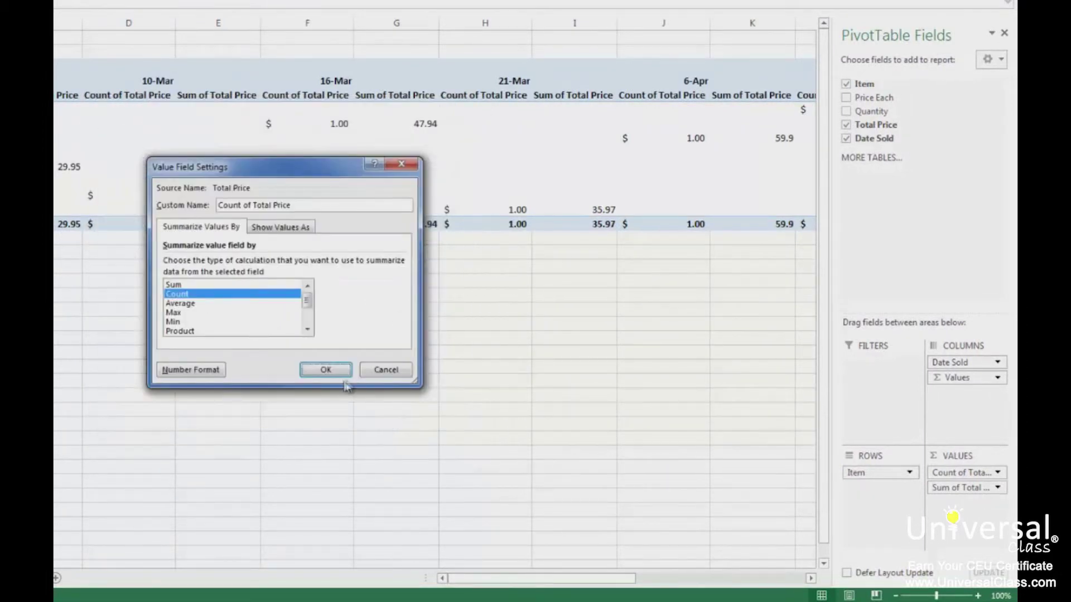
click(327, 369)
Step: Format the Sum of Total Price value field as Accounting with 2 decimal places and the $ symbol
click(997, 487)
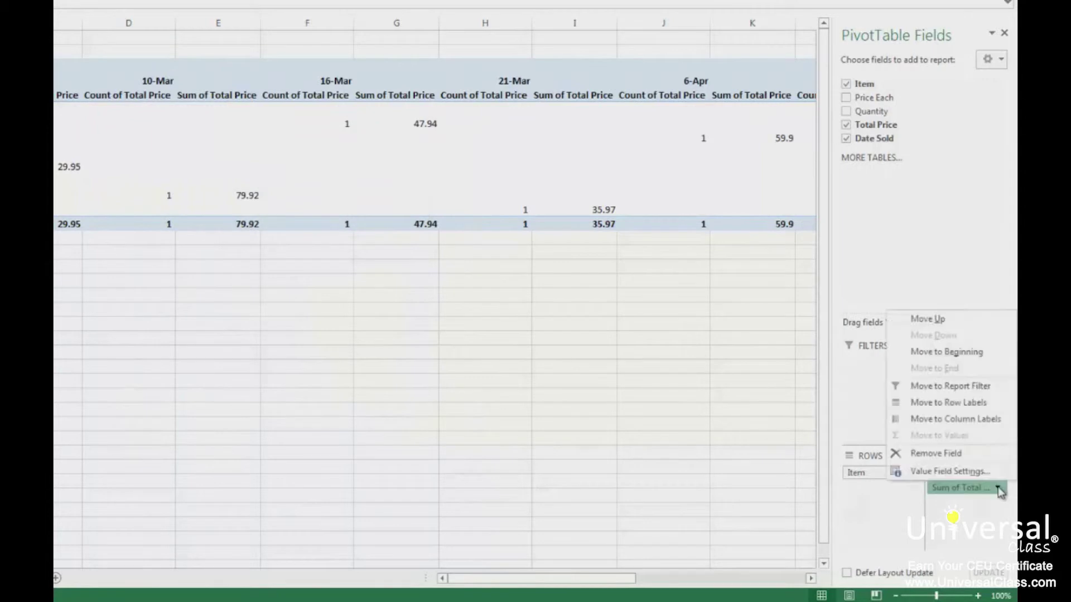
click(948, 471)
click(211, 368)
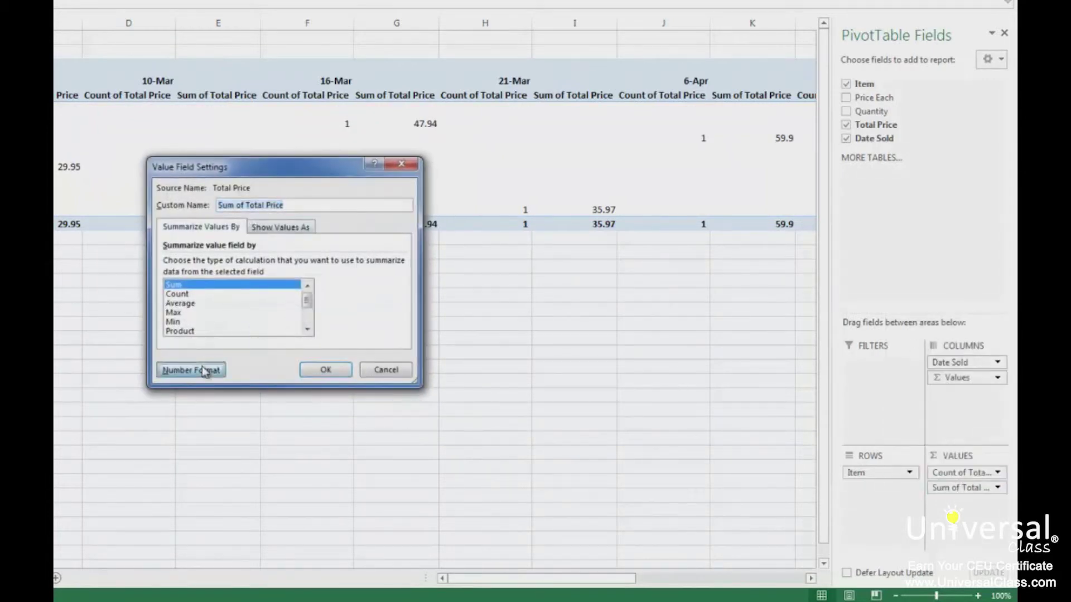
click(137, 200)
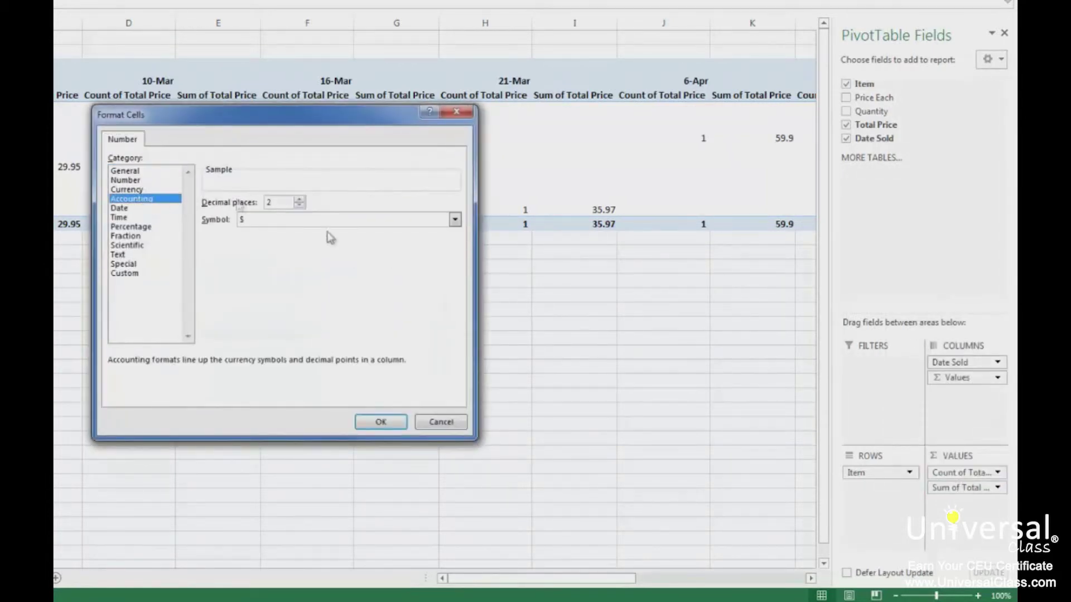
click(379, 421)
click(344, 373)
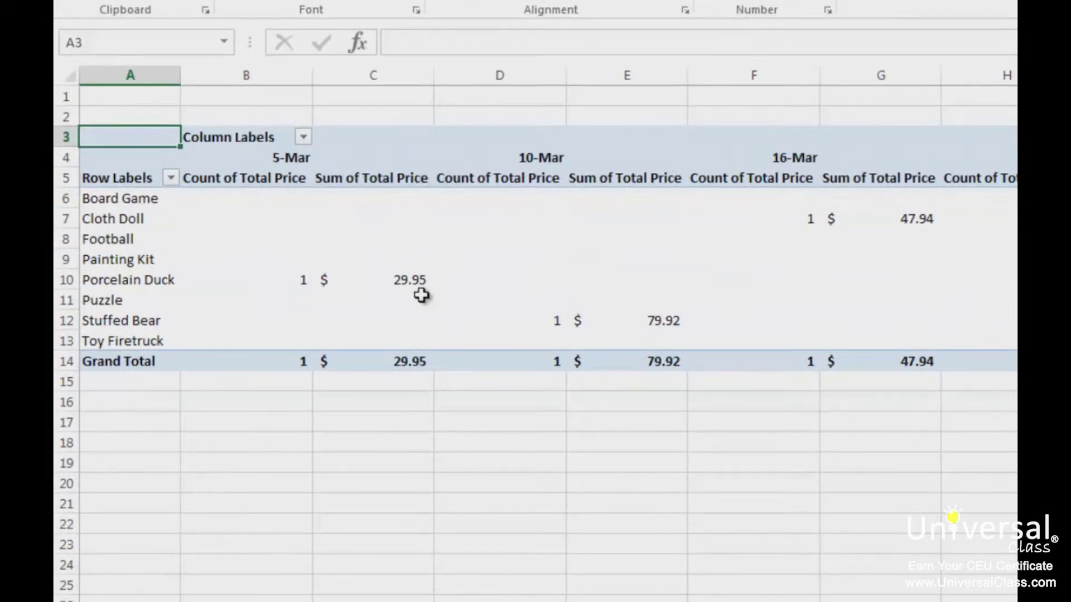
Step: Create another PivotTable from Sheet1!$A$1:$E$9, placing it on the existing worksheet at Sheet3!$A$24
mouse_move(421, 295)
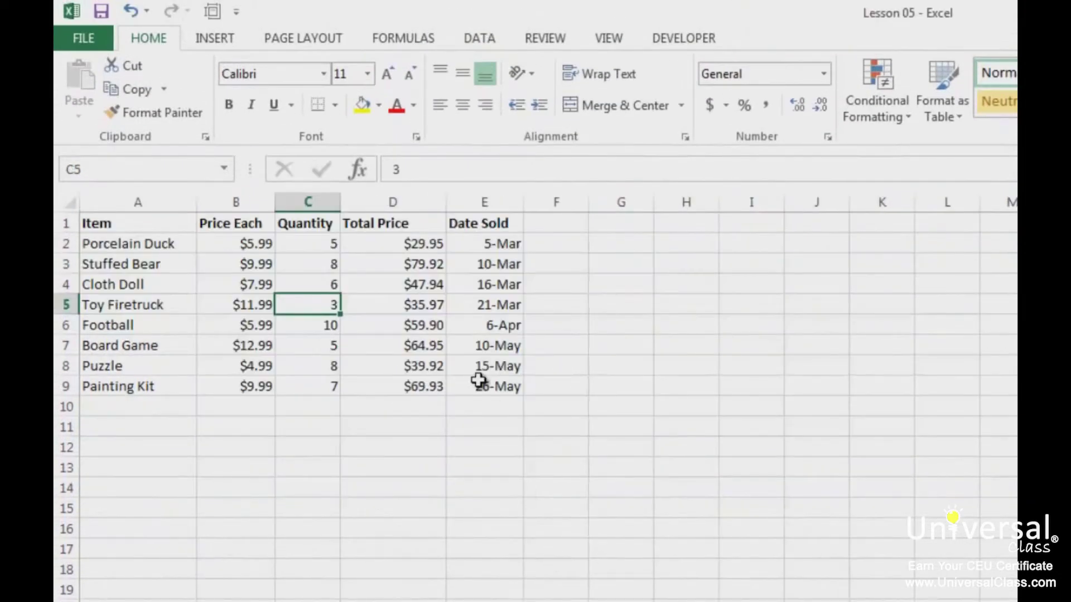
click(215, 39)
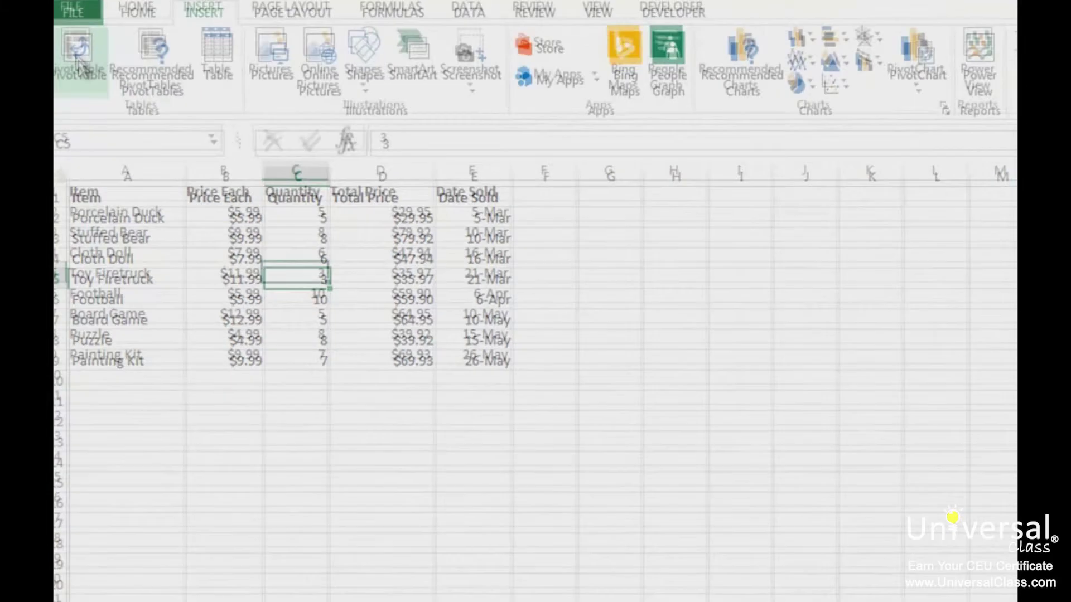
click(80, 56)
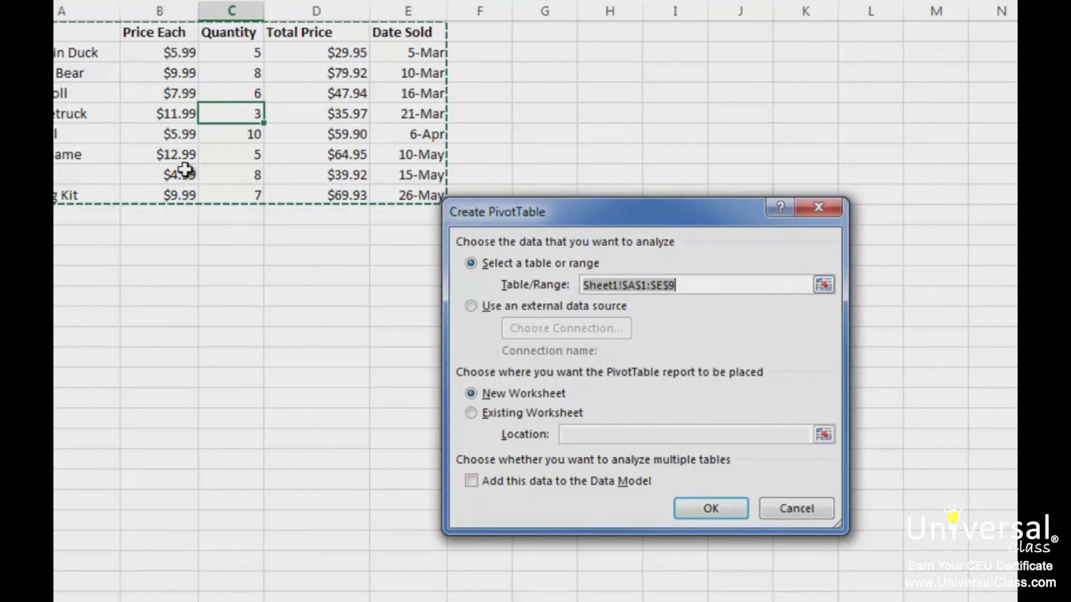
click(546, 413)
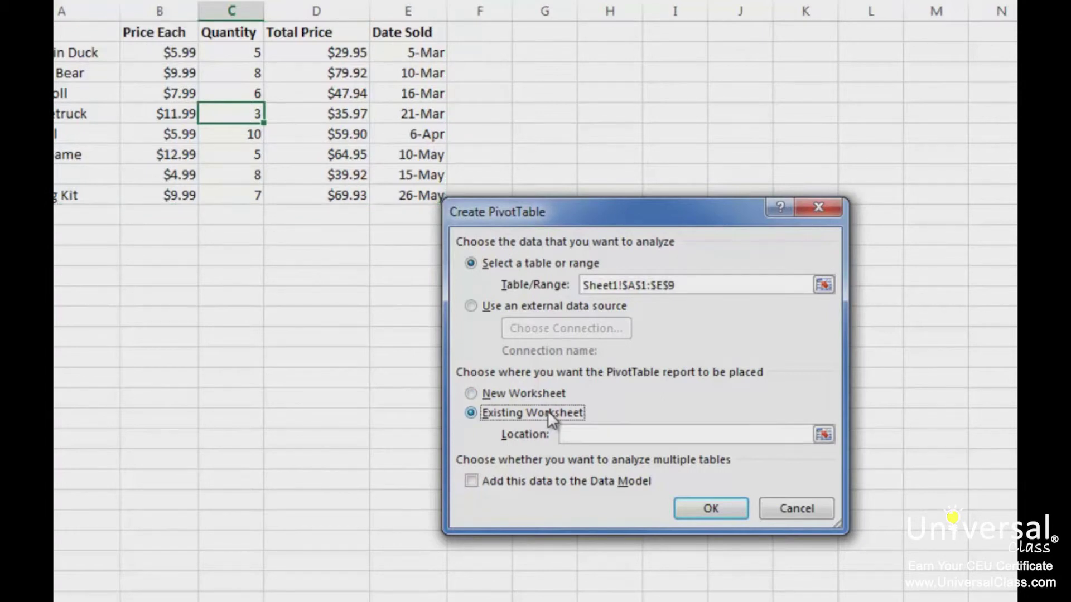
click(597, 433)
key(ctrl+Page_Down)
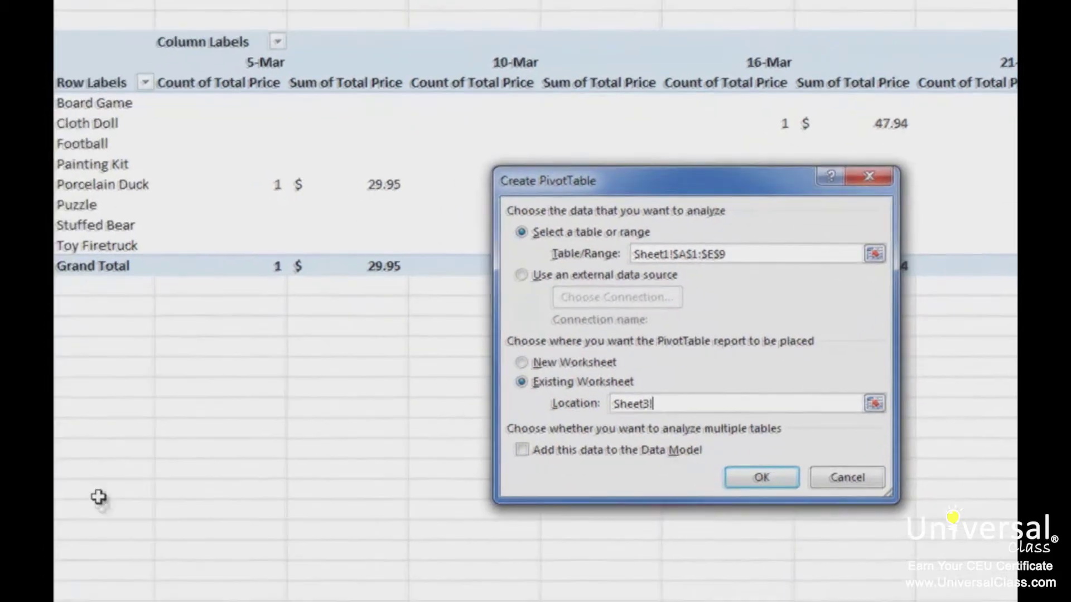
click(119, 458)
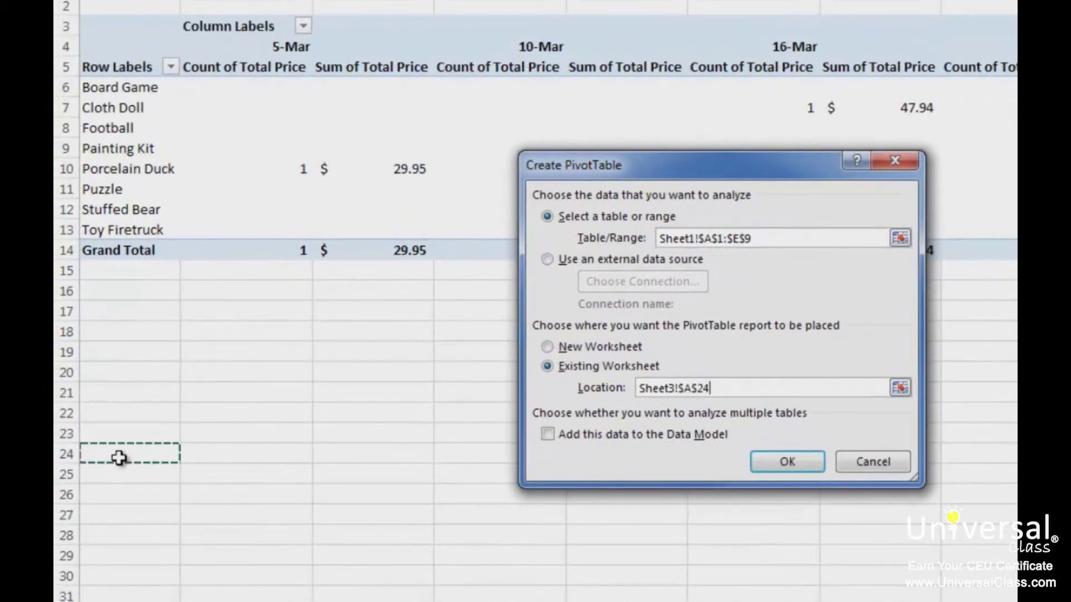
click(778, 467)
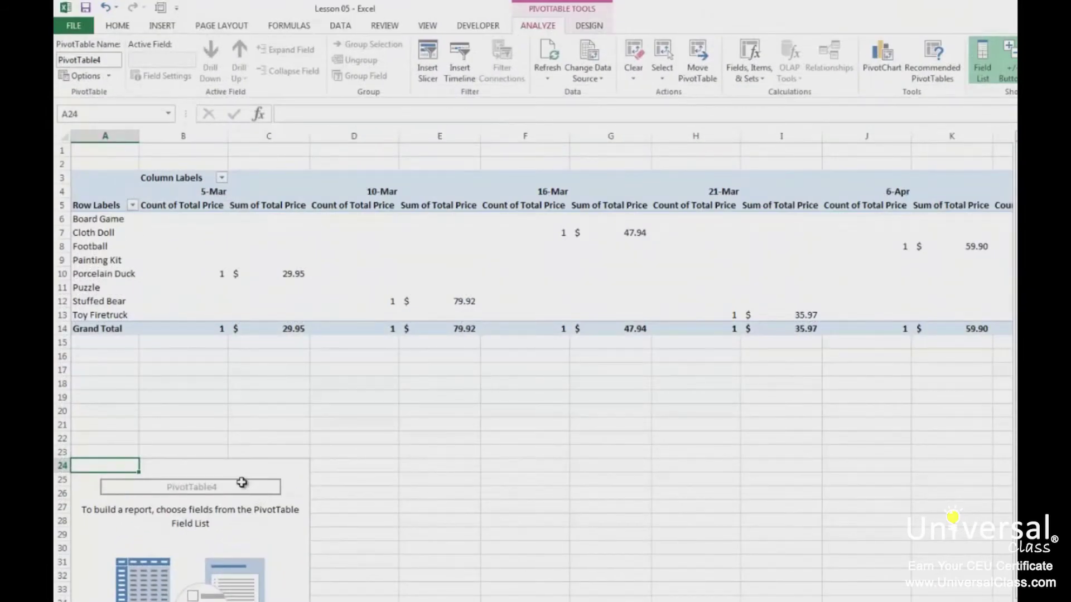
Step: Move the empty PivotTable below the first one to Sheet3!$A$19 on the existing worksheet
click(218, 522)
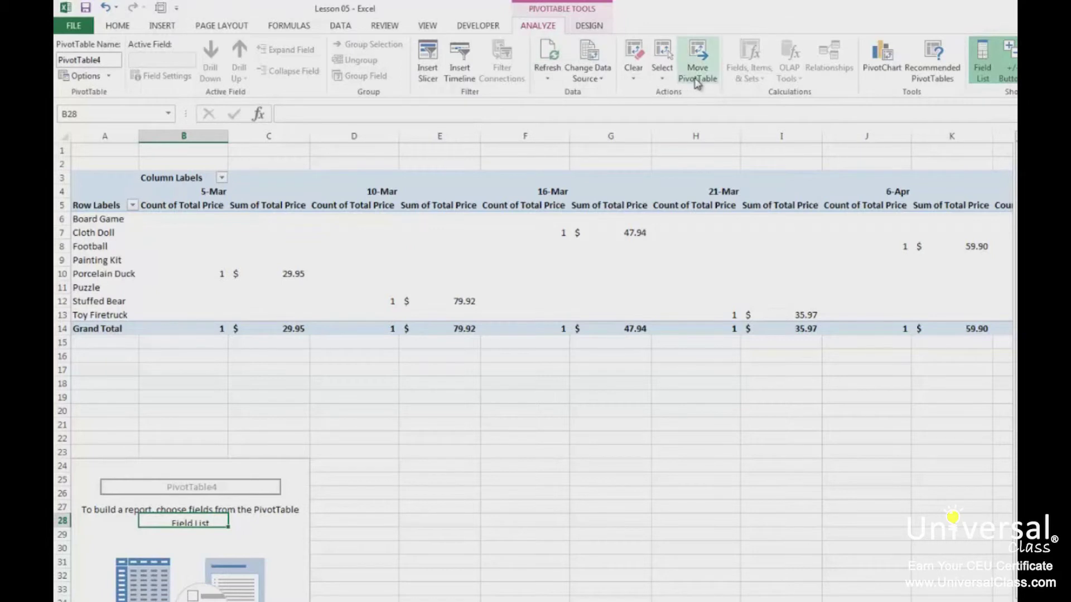
click(697, 61)
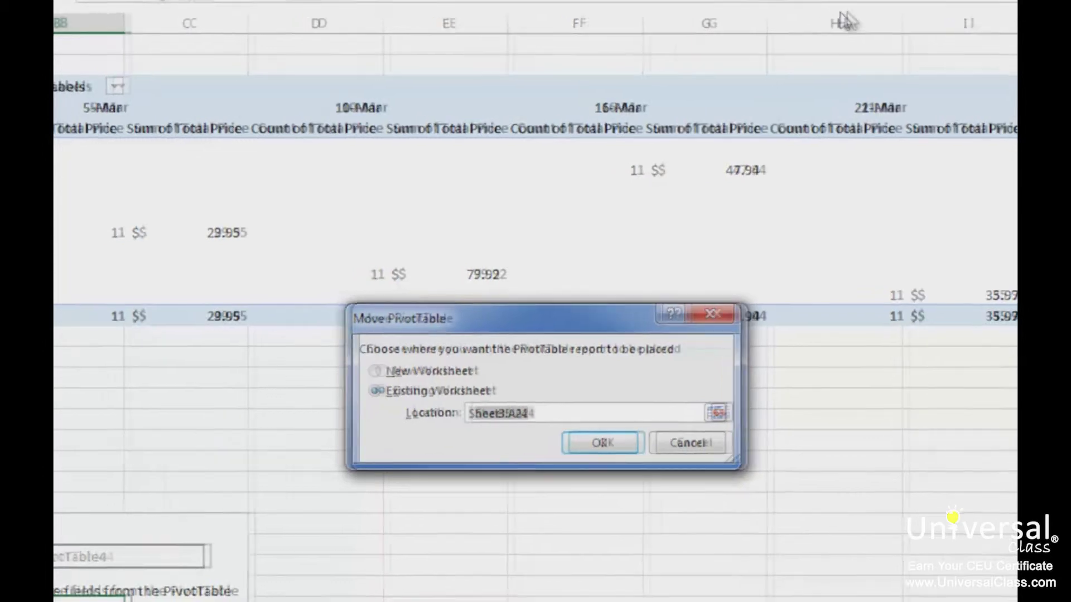
click(139, 407)
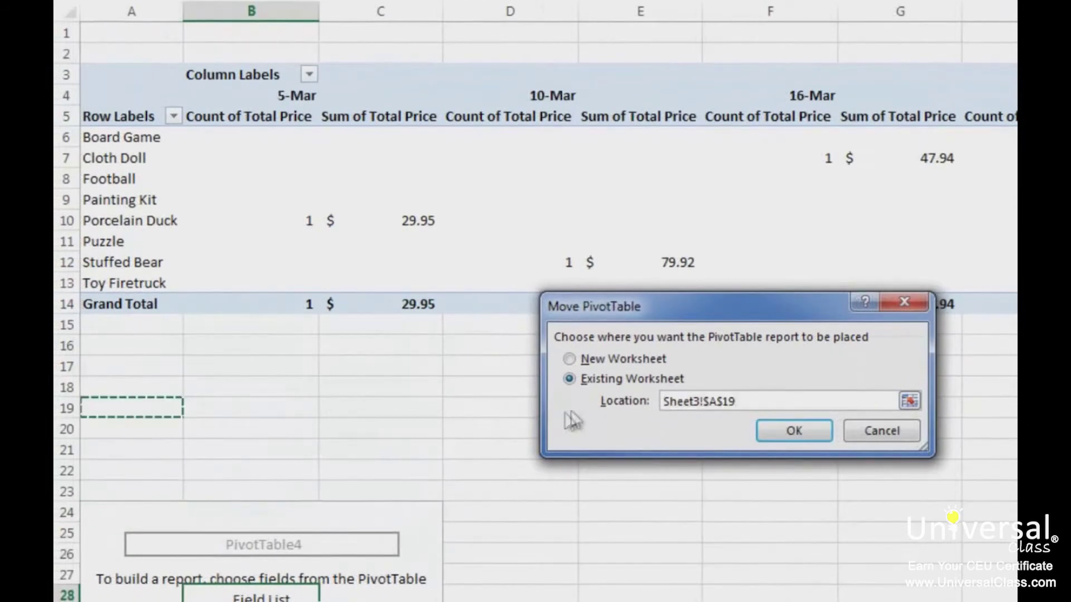
click(798, 432)
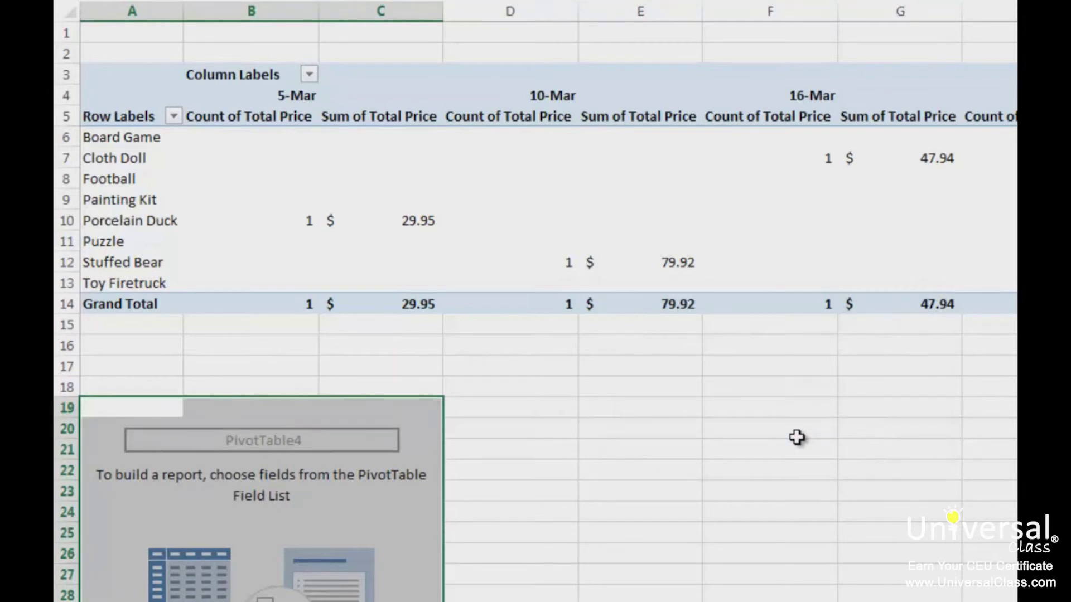
Step: Select the entire empty PivotTable that starts at cell A19
click(234, 472)
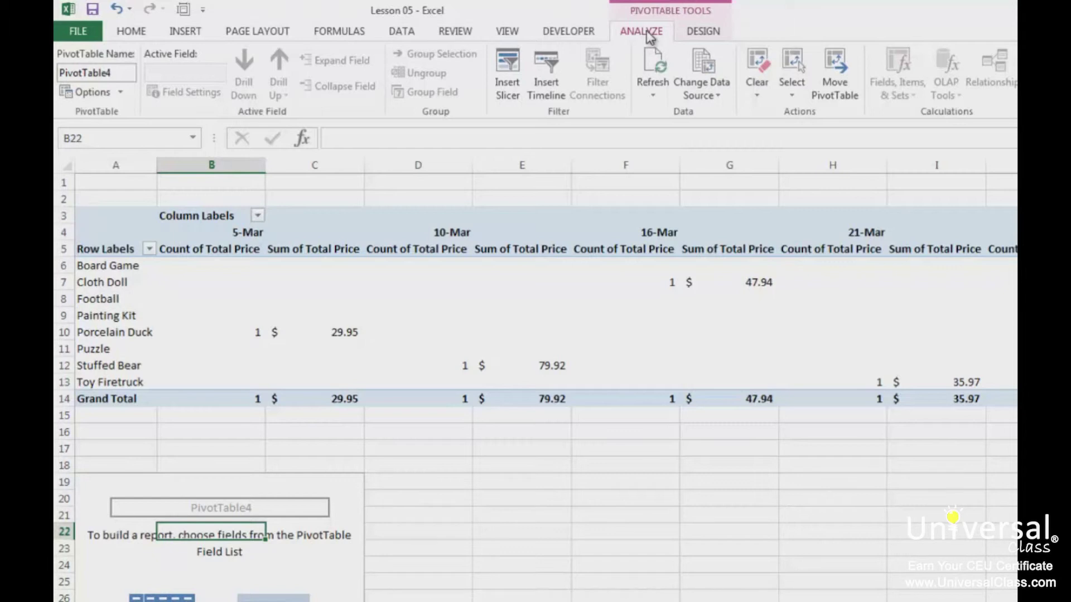
click(794, 92)
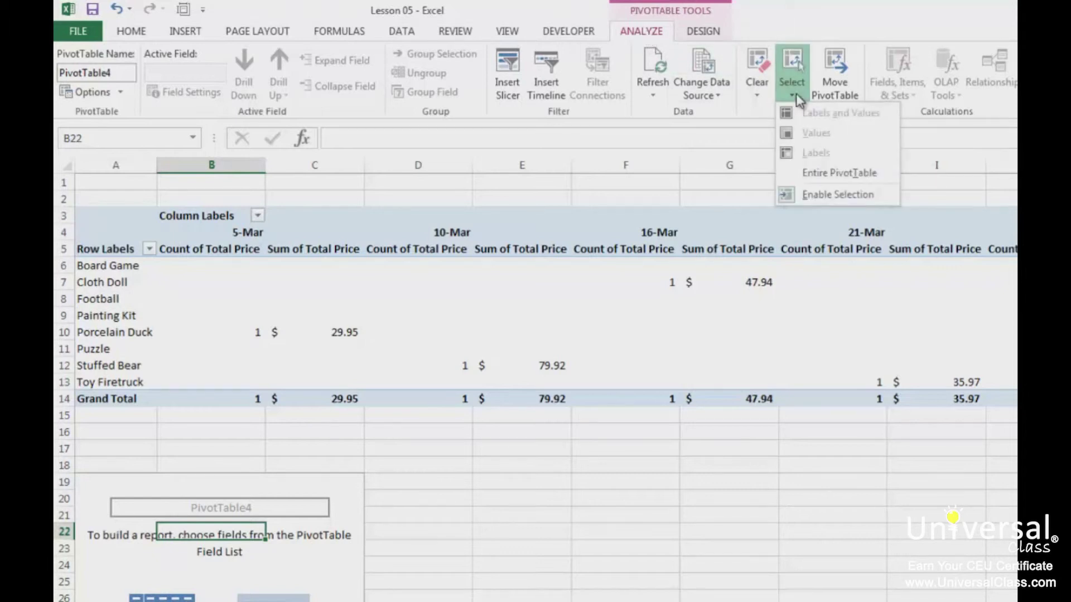
click(826, 174)
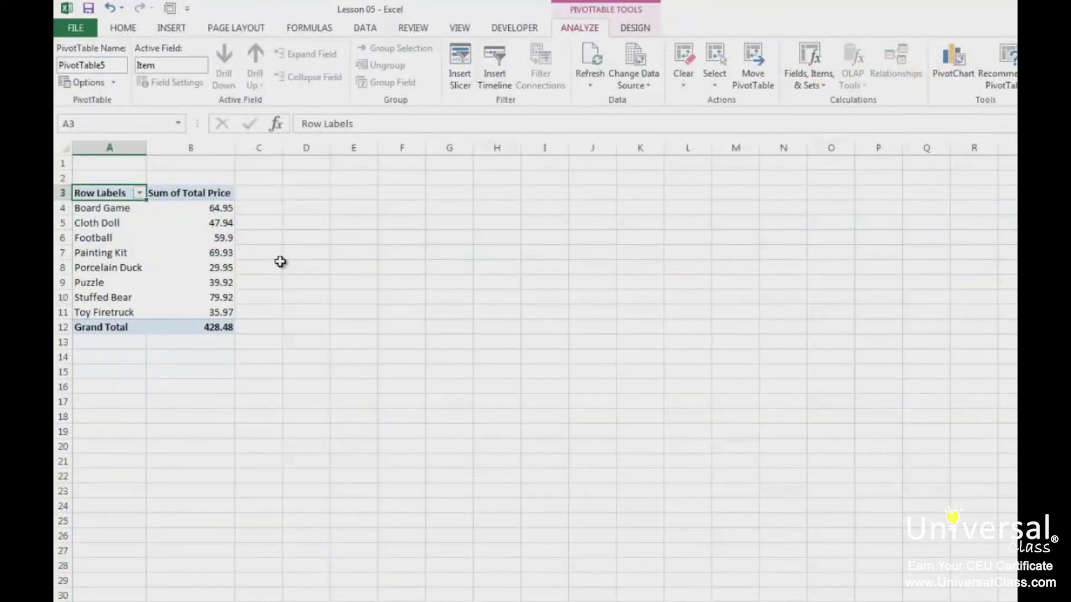
Step: Add Date Sold and Quantity as report filters to the PivotTable that sums Total Price by Item
mouse_move(228, 272)
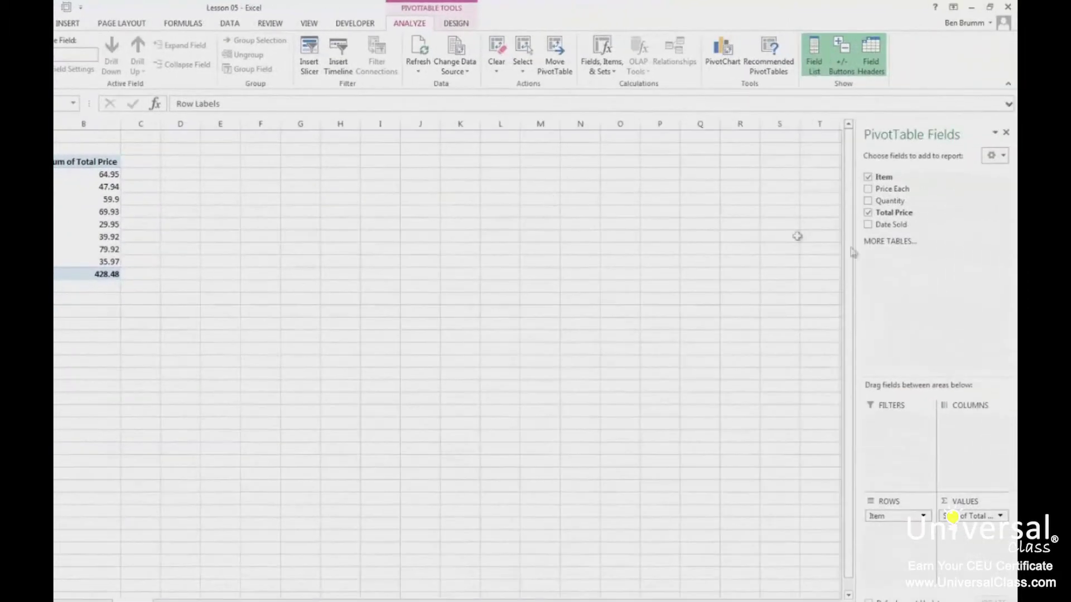
drag(901, 222, 899, 470)
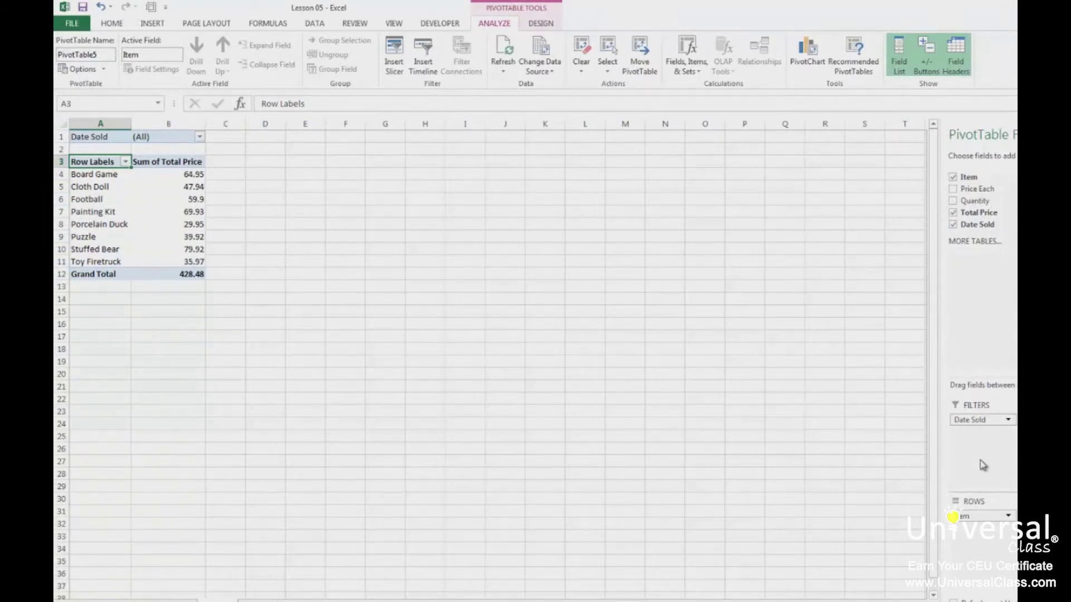
click(199, 136)
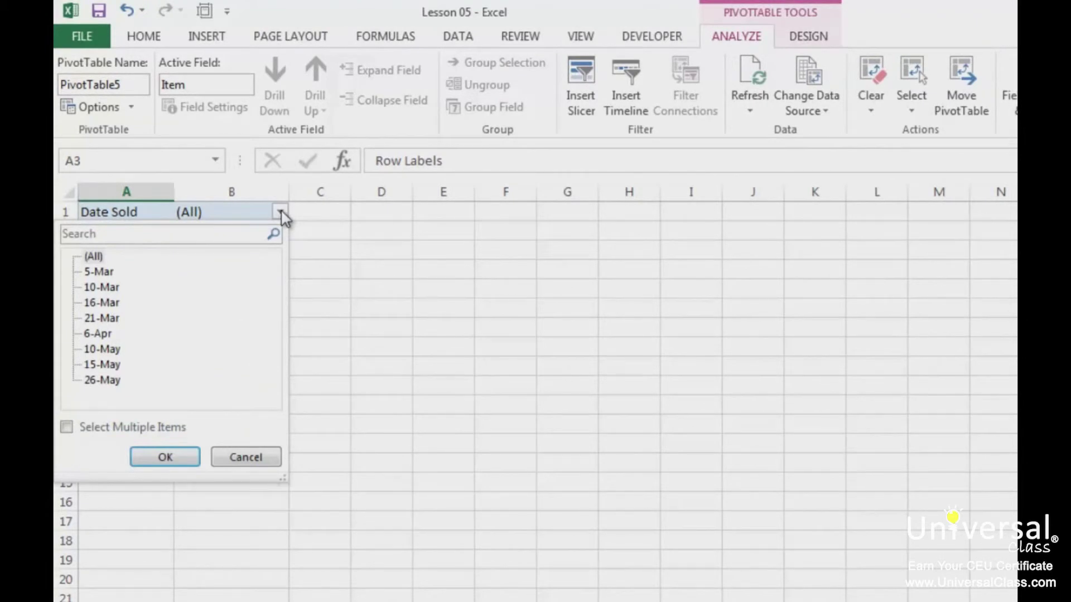
key(Escape)
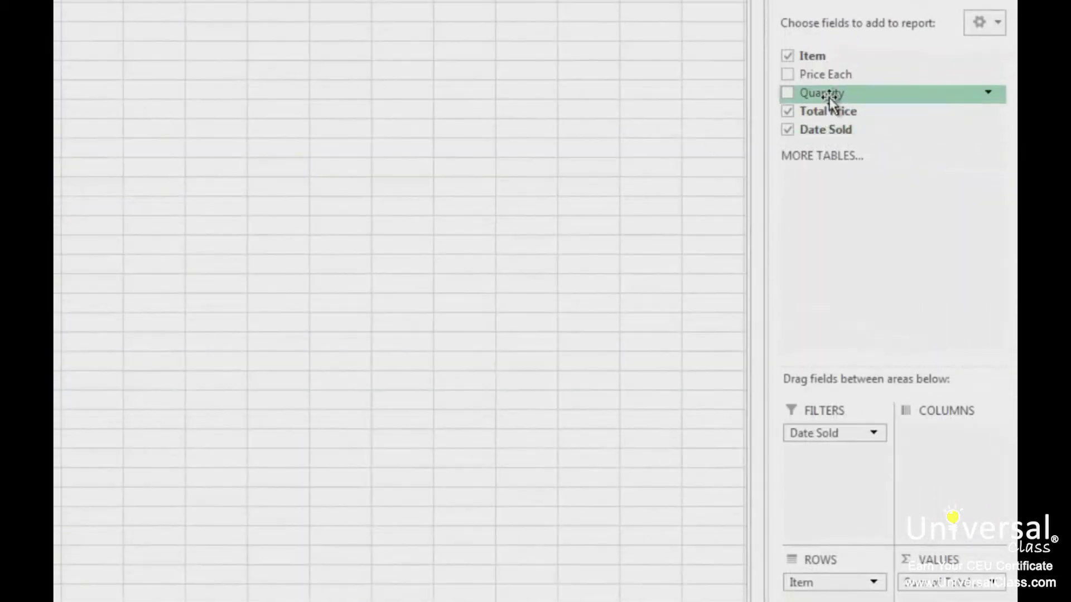
drag(829, 100, 857, 478)
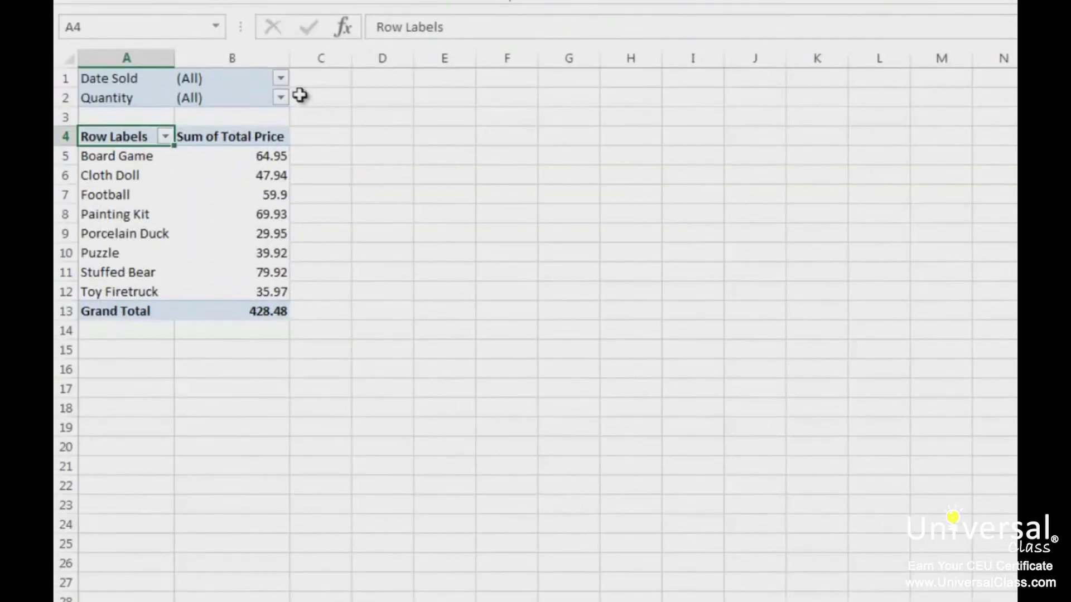
Step: Filter the PivotTable to Quantity 6 and reset the Quantity filter to (All)
click(281, 98)
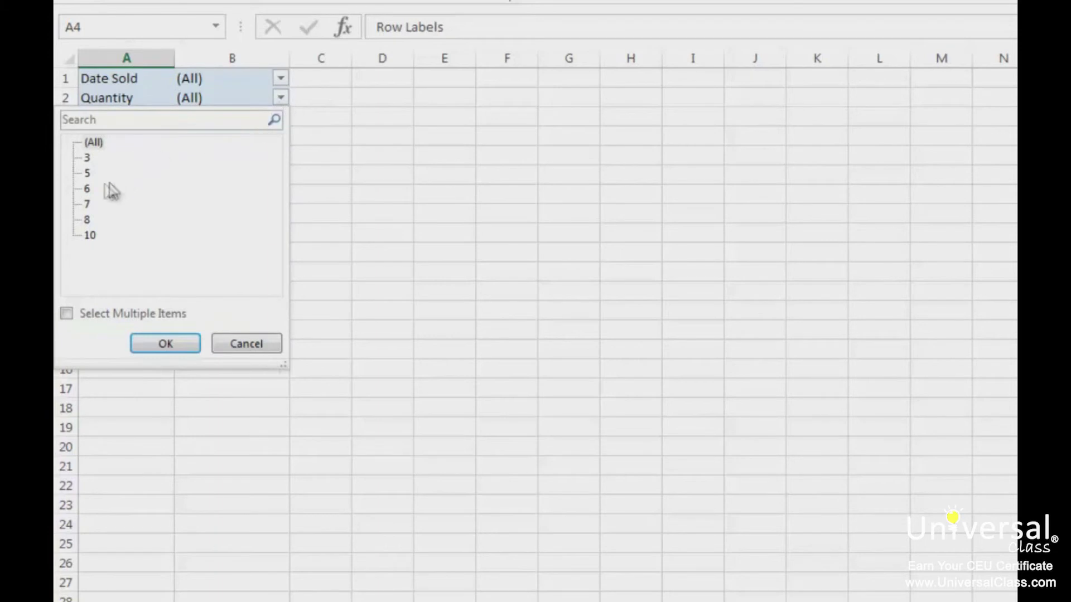
click(87, 188)
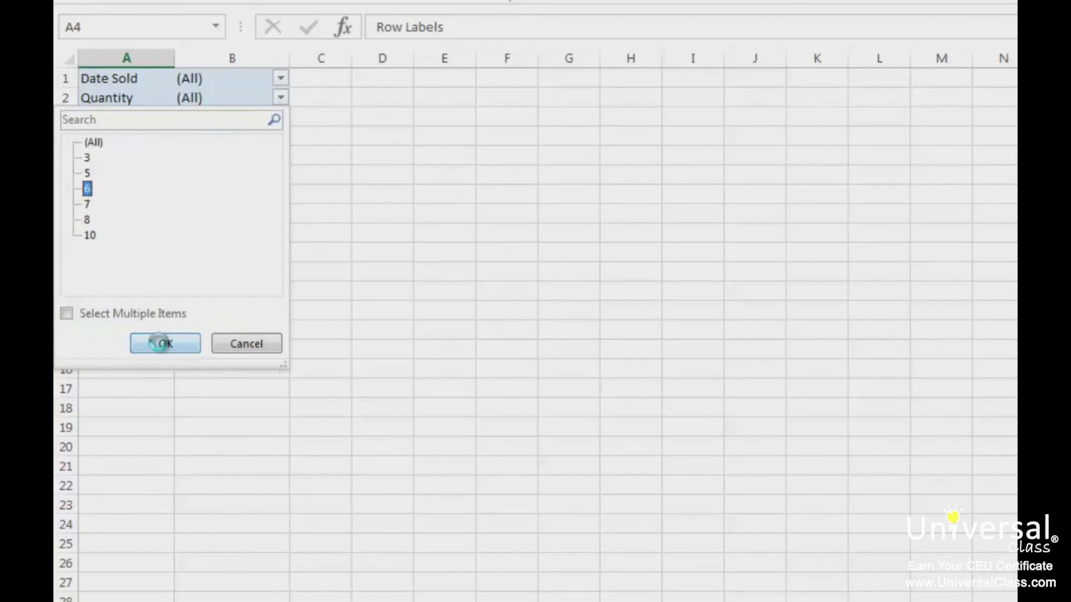
click(159, 342)
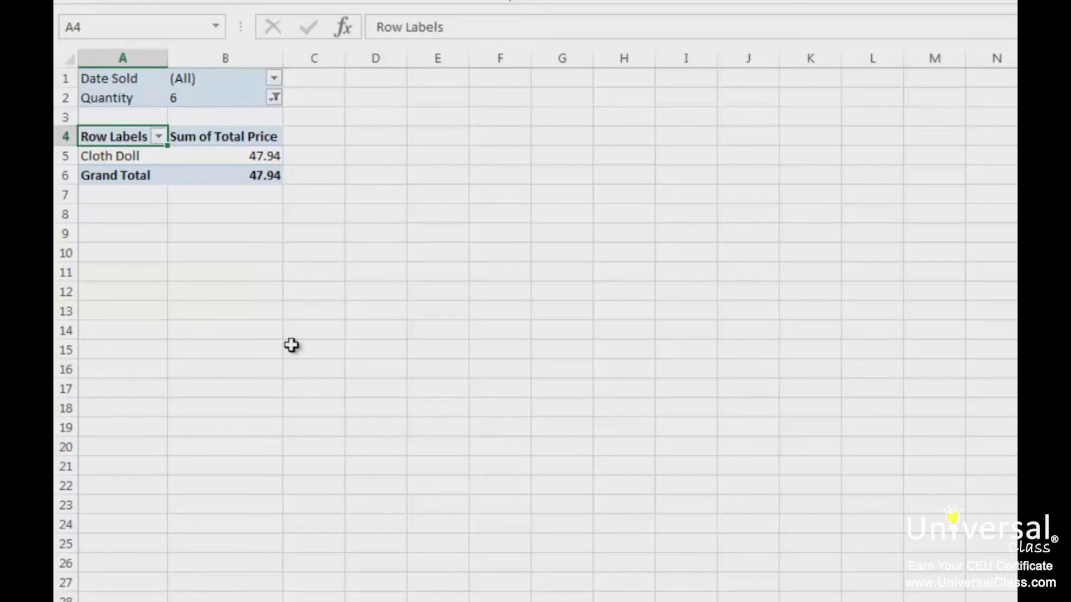
click(275, 100)
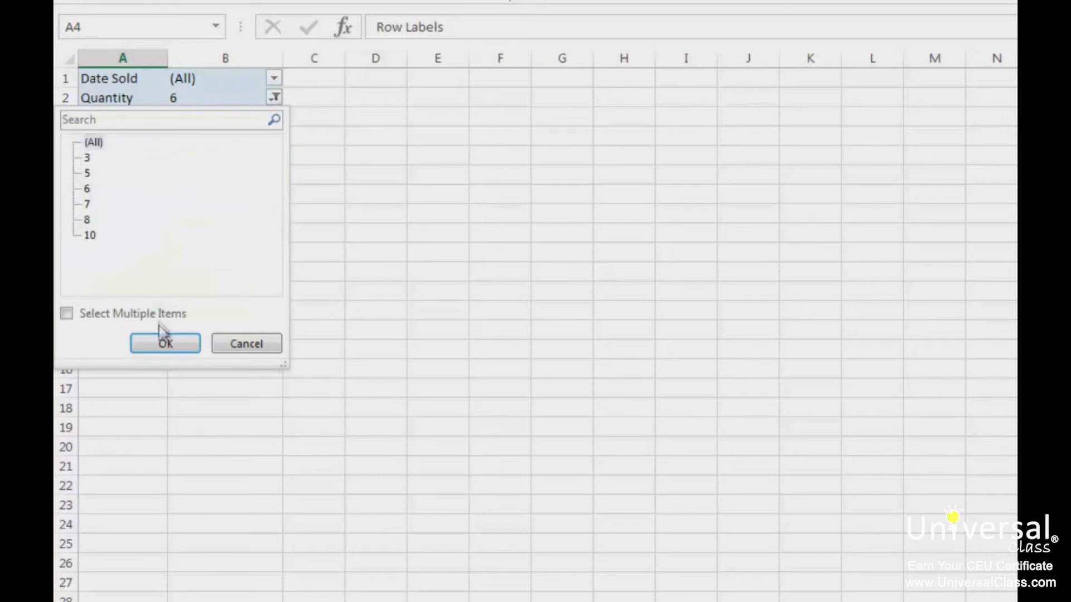
click(162, 342)
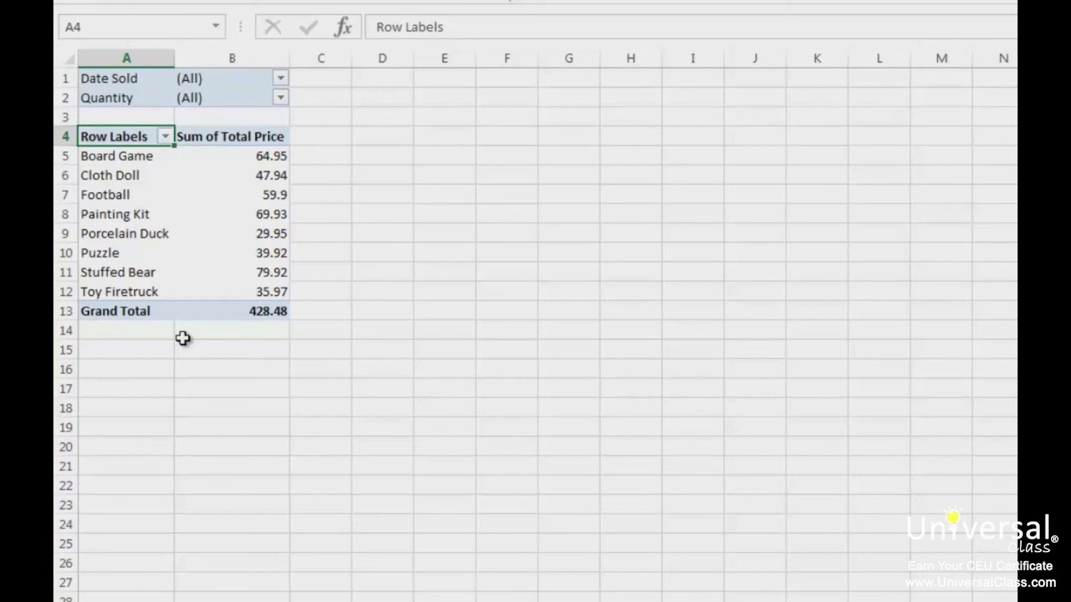
Step: Sort the PivotTable's Item row labels from A to Z
click(166, 137)
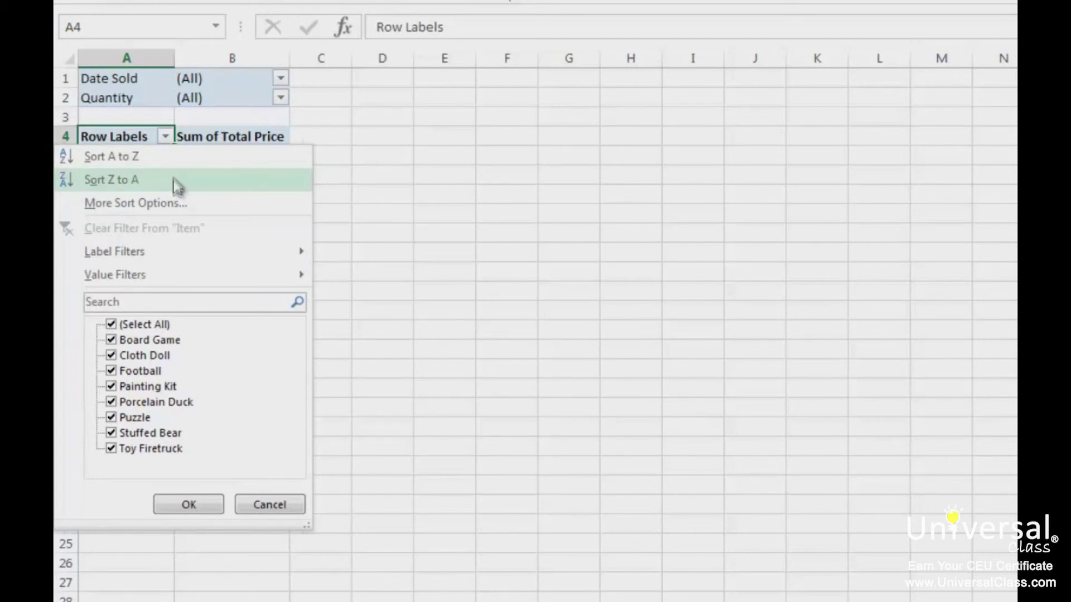
click(170, 159)
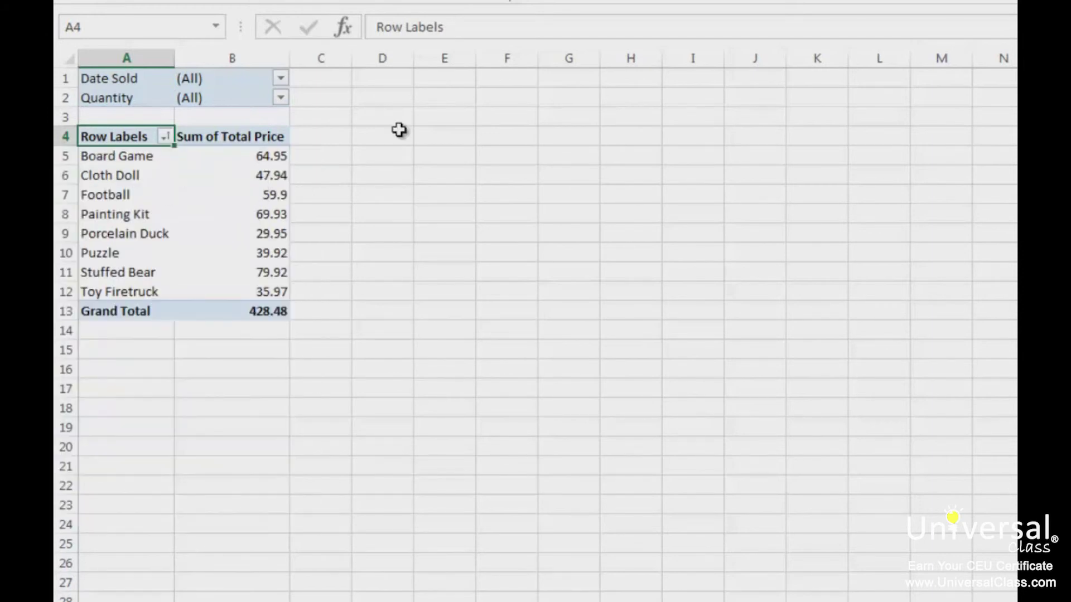
Step: Sort the Item row labels in ascending order by Sum of Total Price using the additional sort options
click(166, 137)
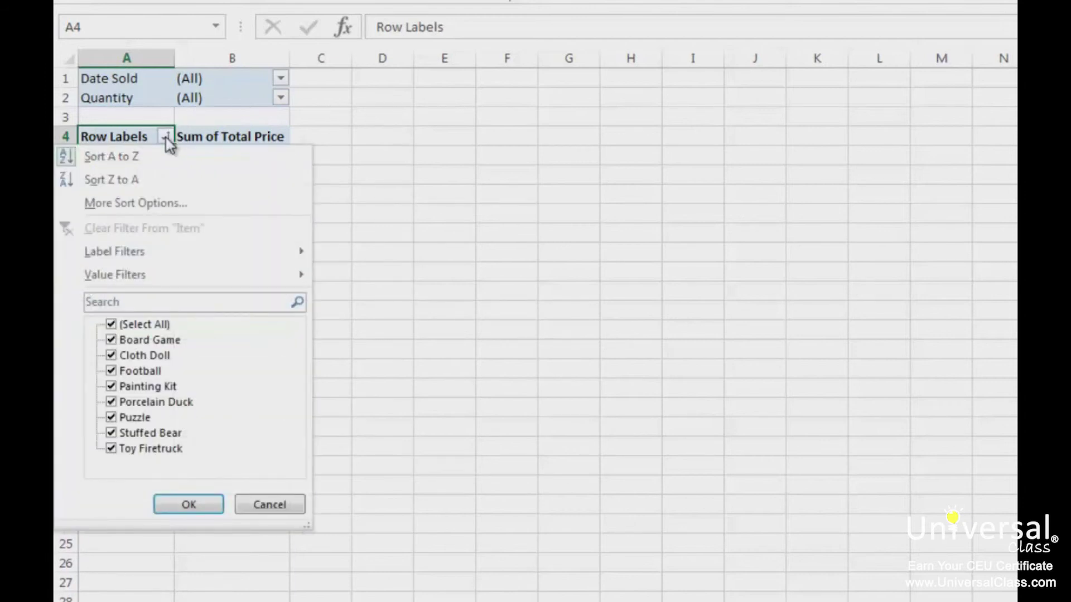
click(165, 211)
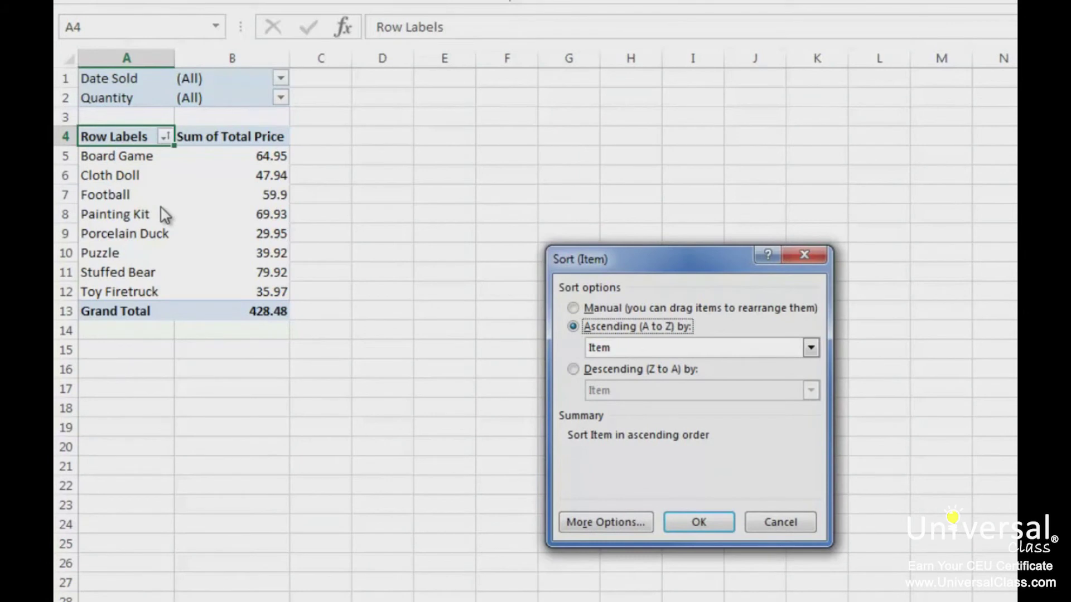
click(645, 347)
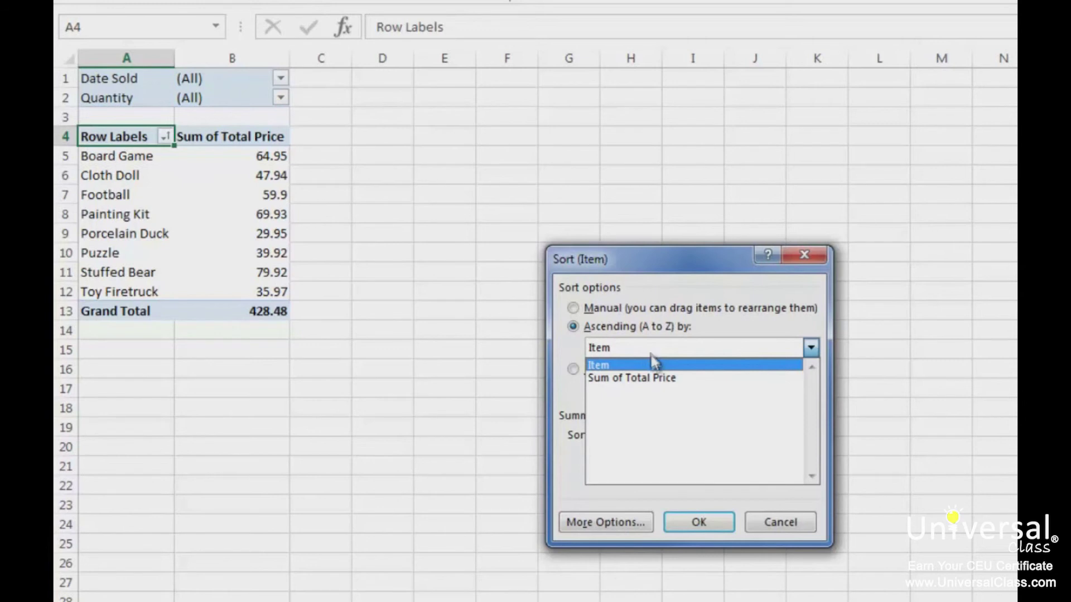
click(657, 379)
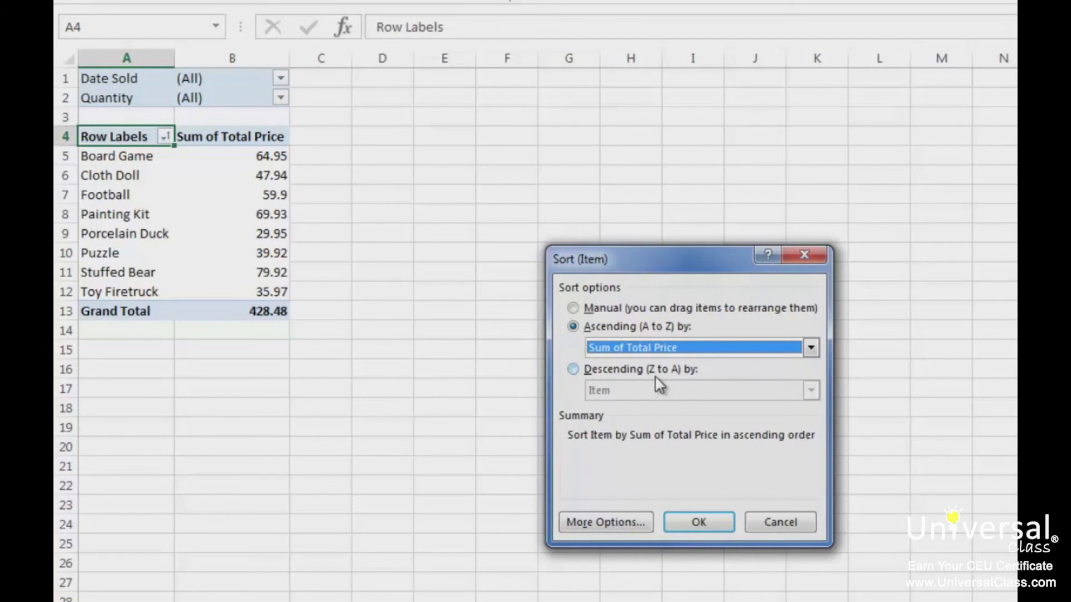
click(704, 525)
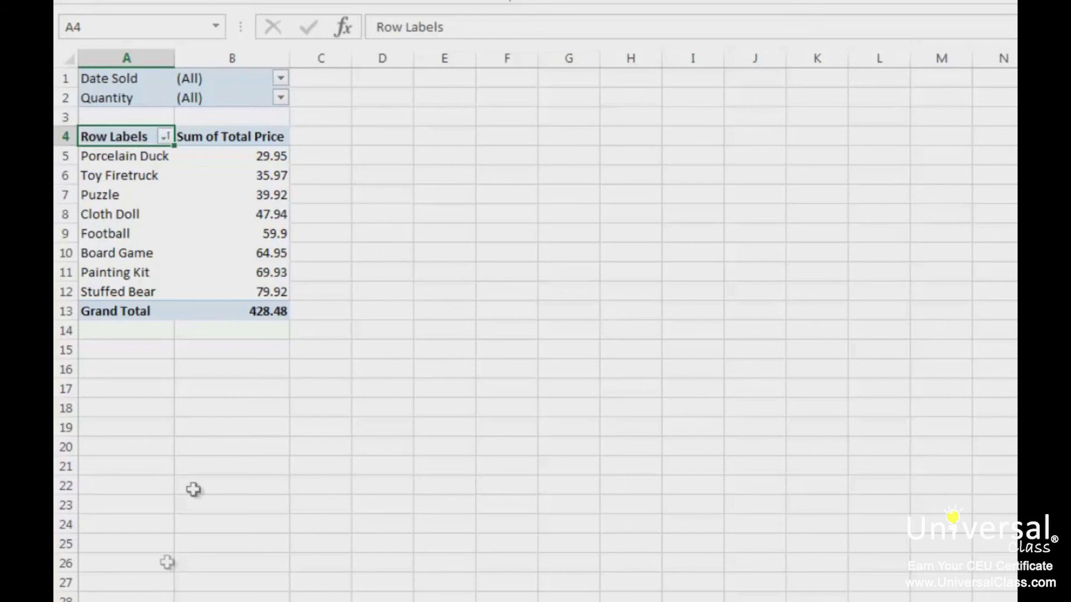
Step: Set the Porcelain Duck's Price Each to 7.99 in the source data sheet
key(ctrl+Page_Down)
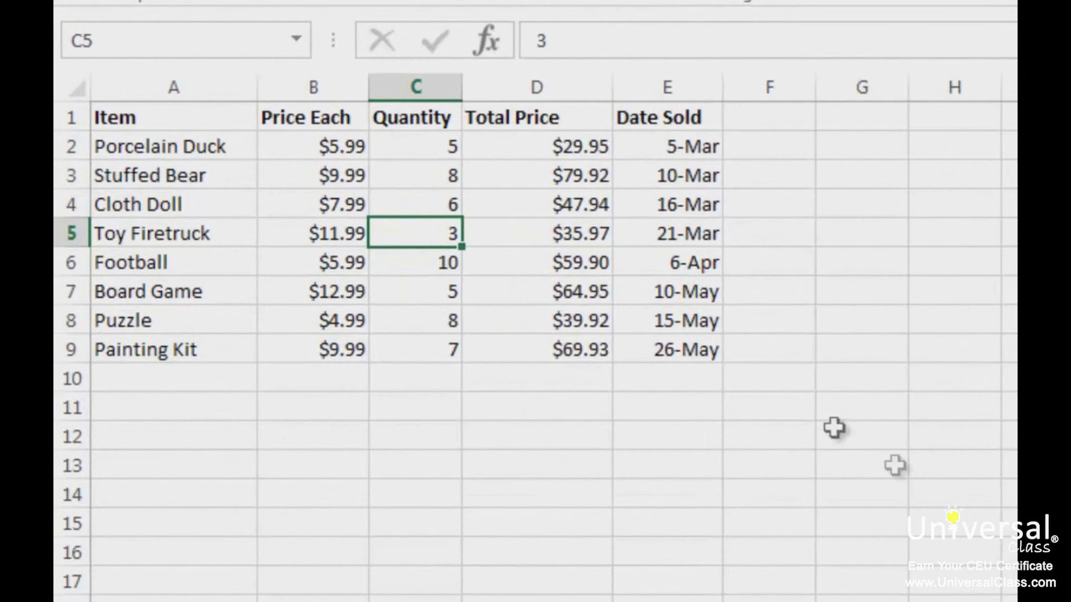
click(347, 145)
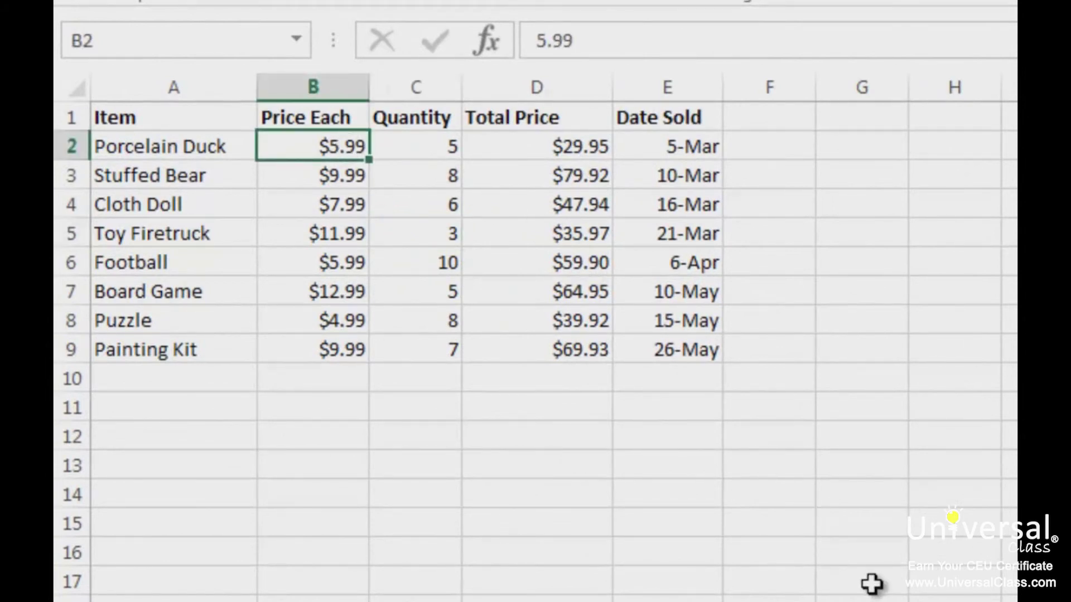
text(7.99)
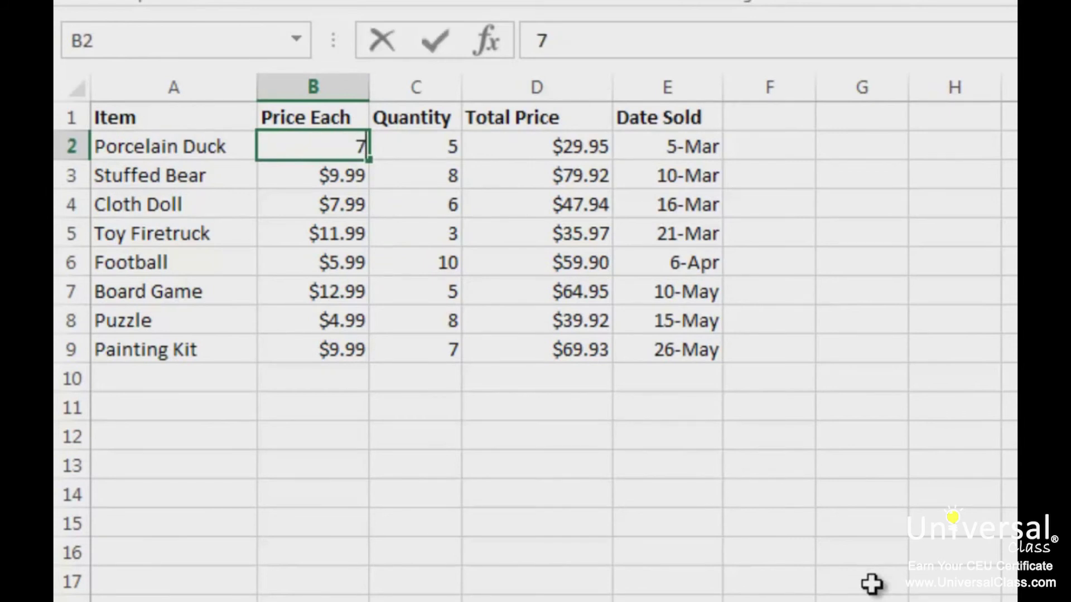
key(Return)
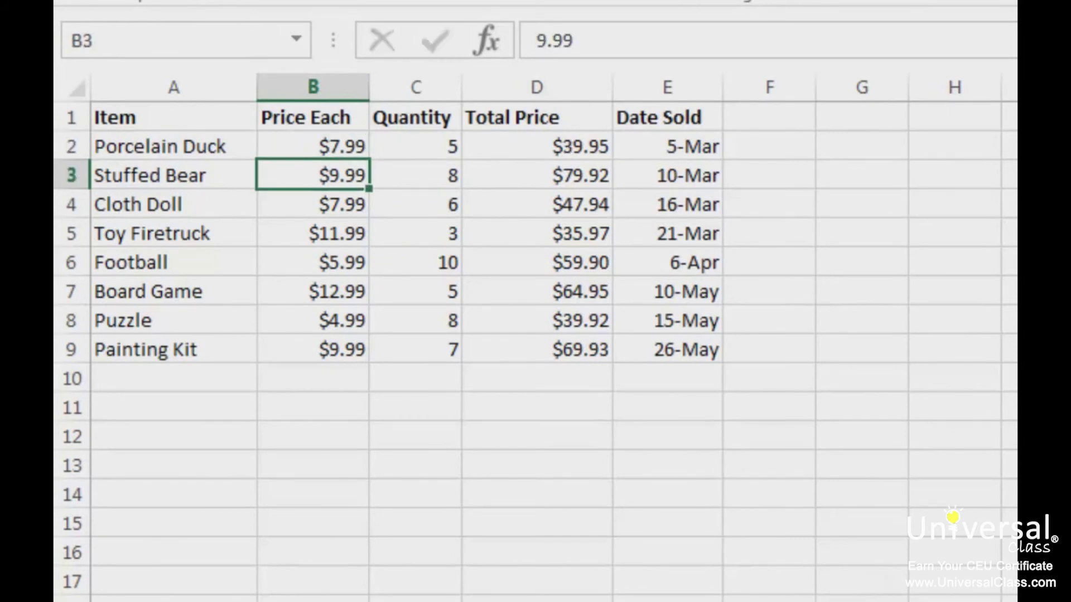
Step: Compare the Porcelain Duck total in the PivotTable with the source data and update the PivotTable using Refresh All
key(ctrl+Page_Down)
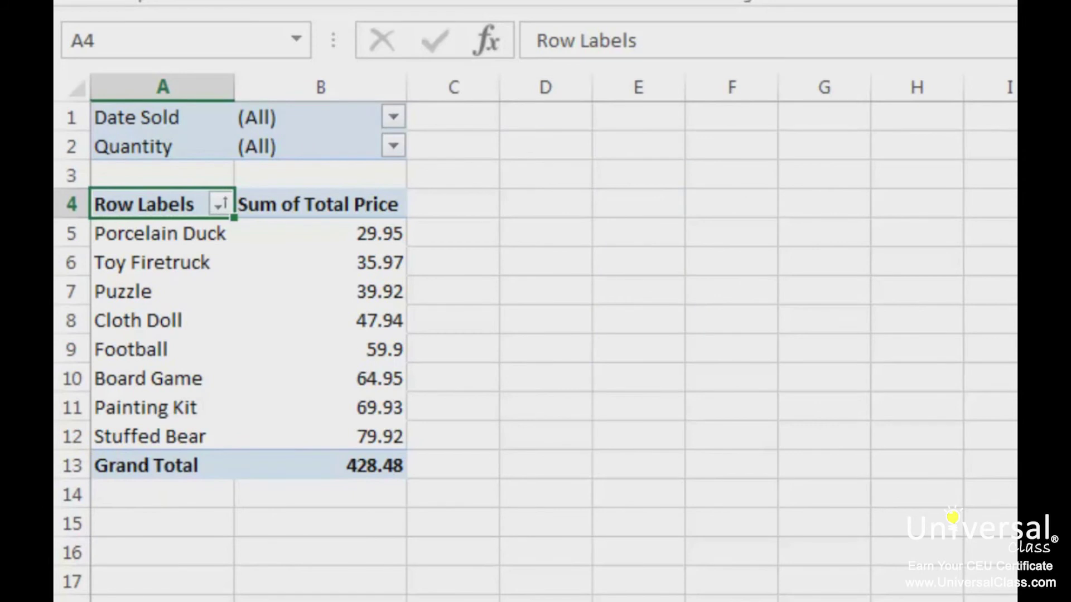
mouse_move(380, 240)
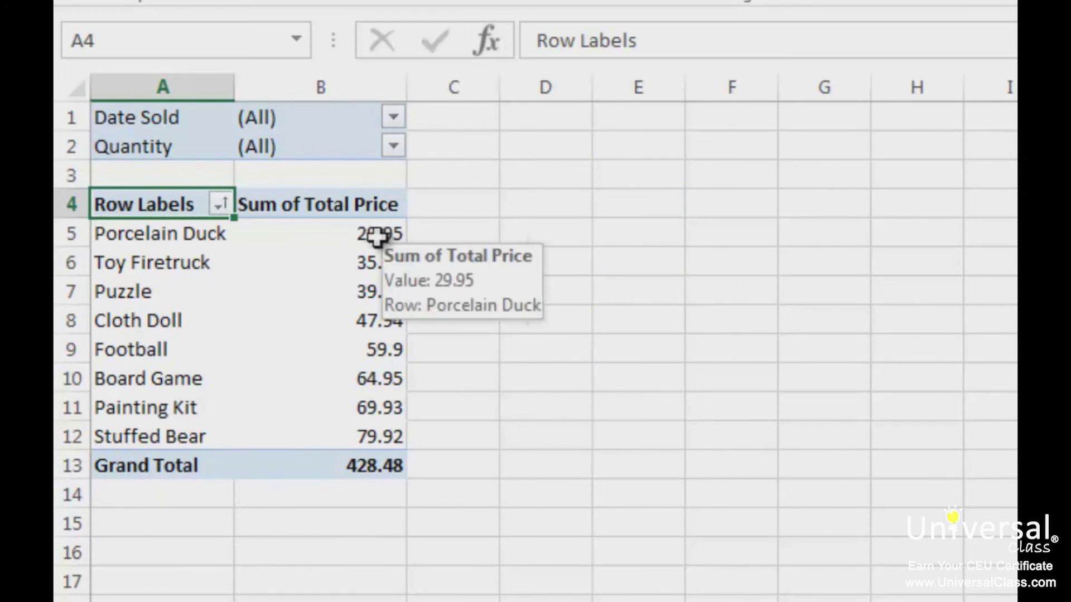
key(ctrl+Page_Down)
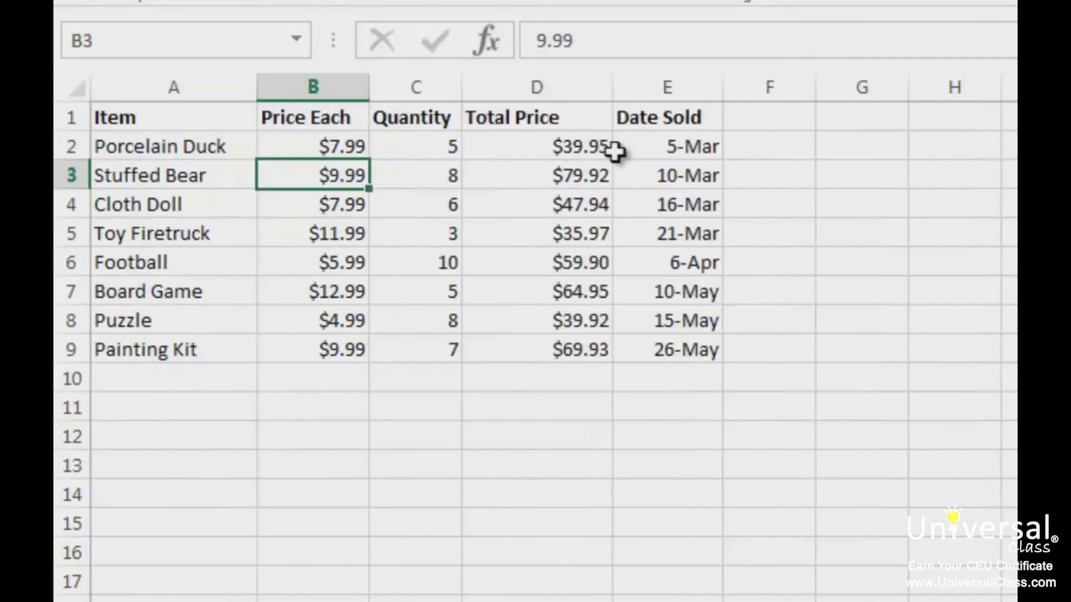
key(ctrl+Page_Up)
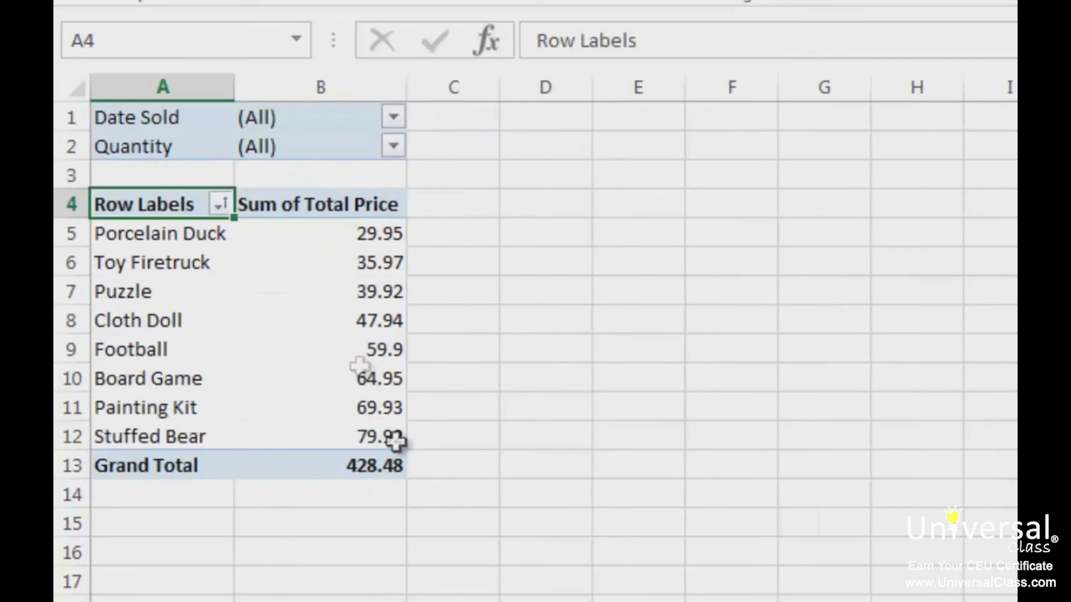
mouse_move(383, 310)
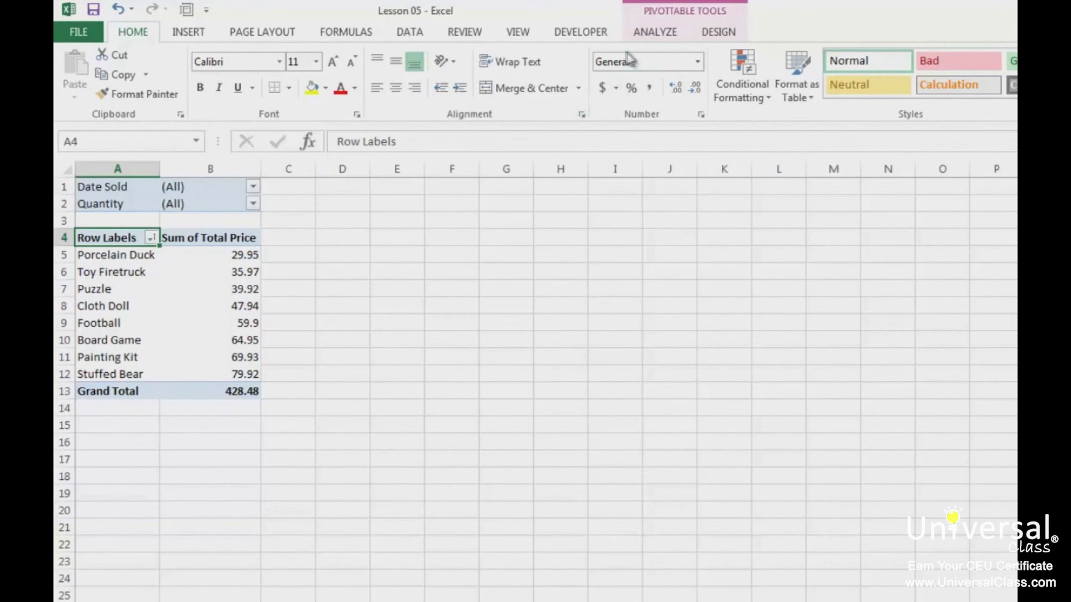
click(657, 37)
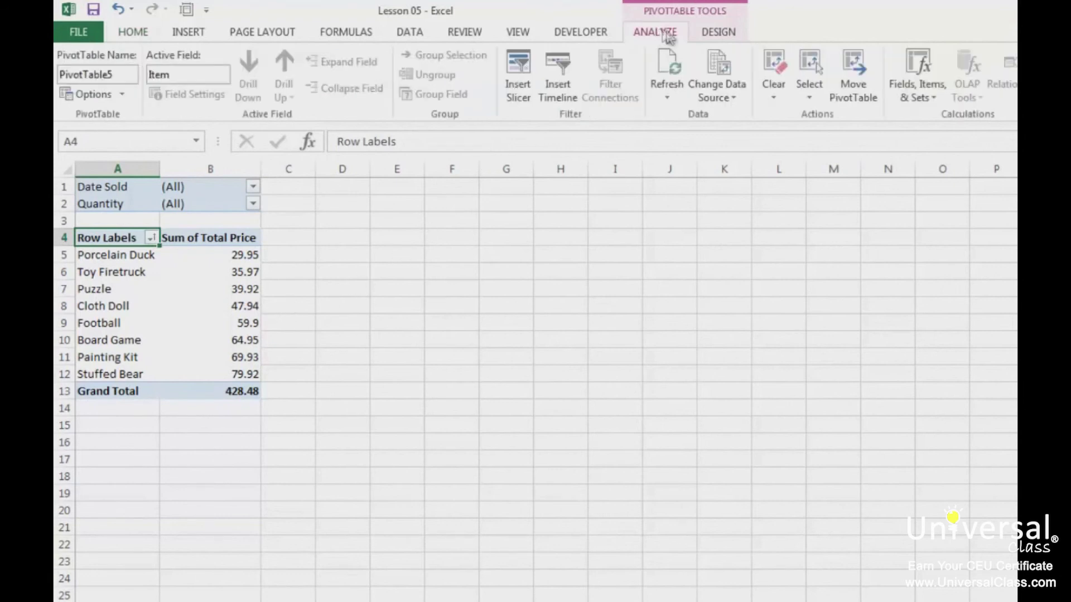
click(675, 101)
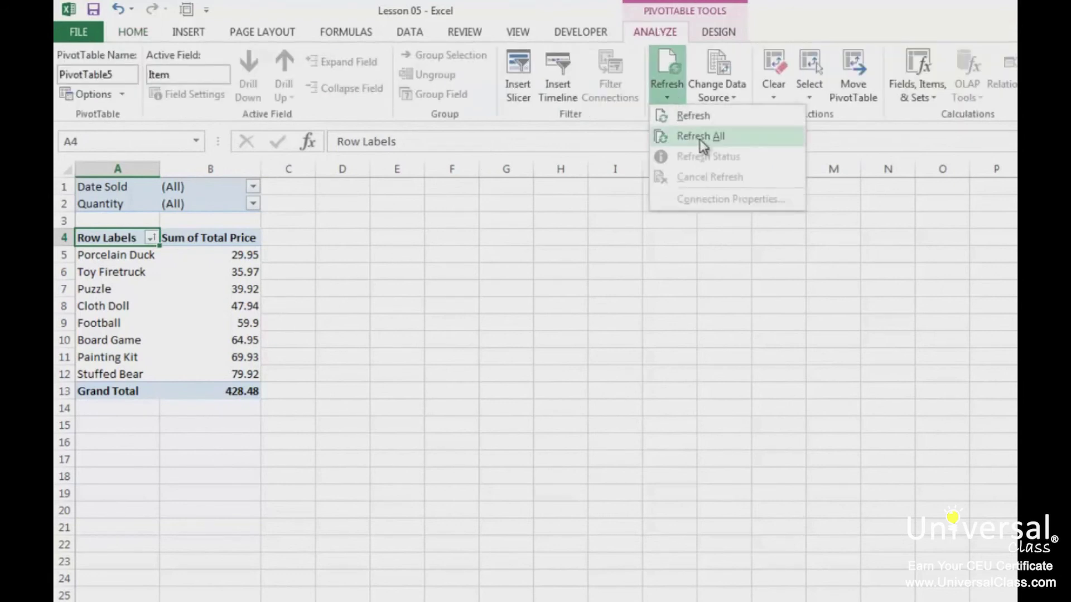
click(700, 139)
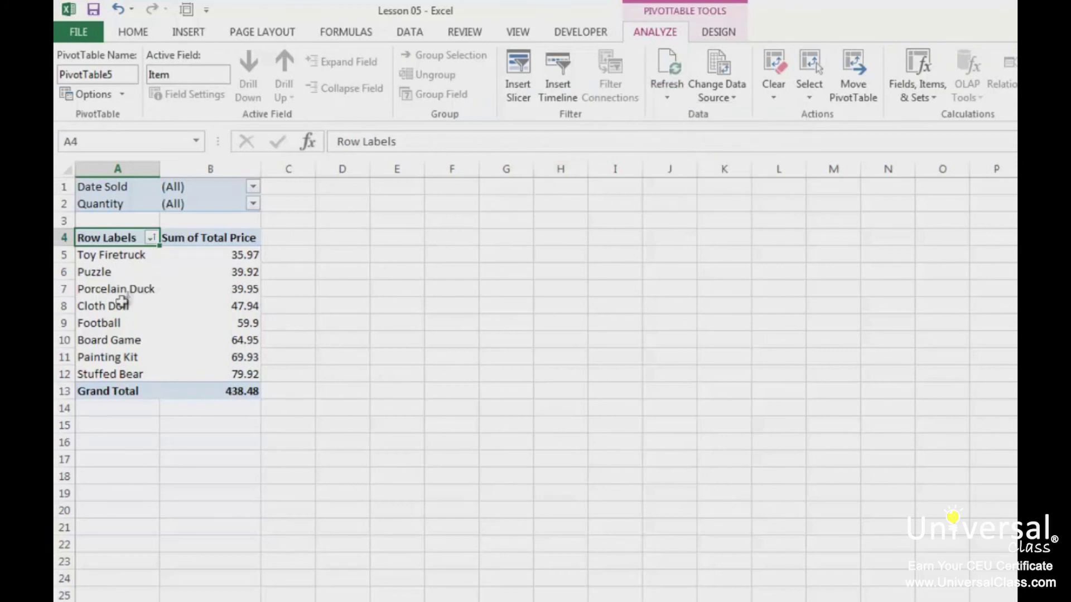
mouse_move(251, 290)
Step: Enable refreshing data when opening the file in the PivotTable's data options, accepting the change for related reports
click(94, 95)
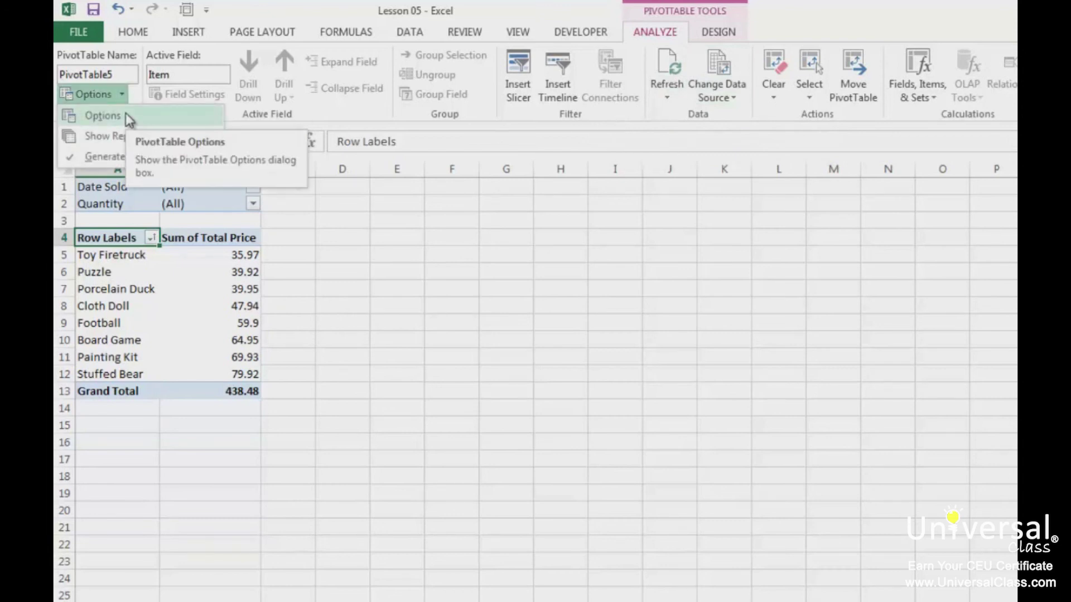
click(128, 118)
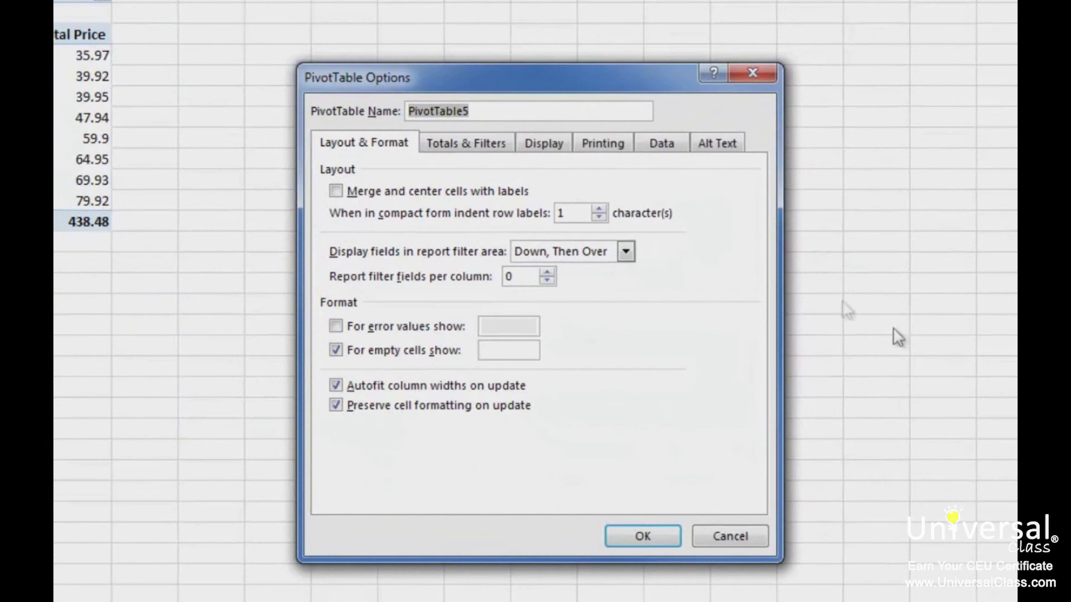
click(661, 144)
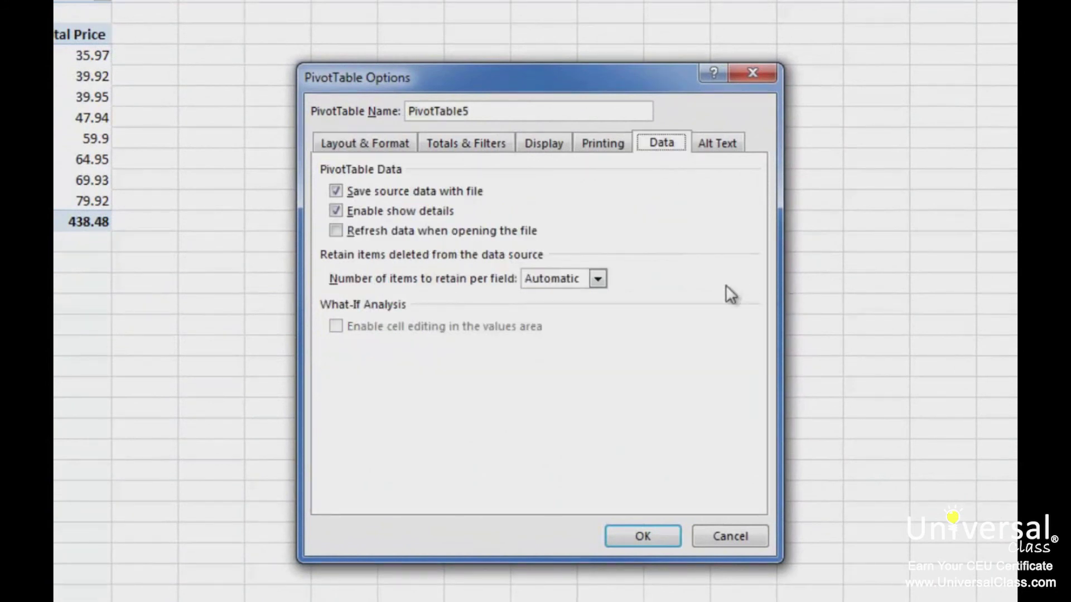
click(516, 232)
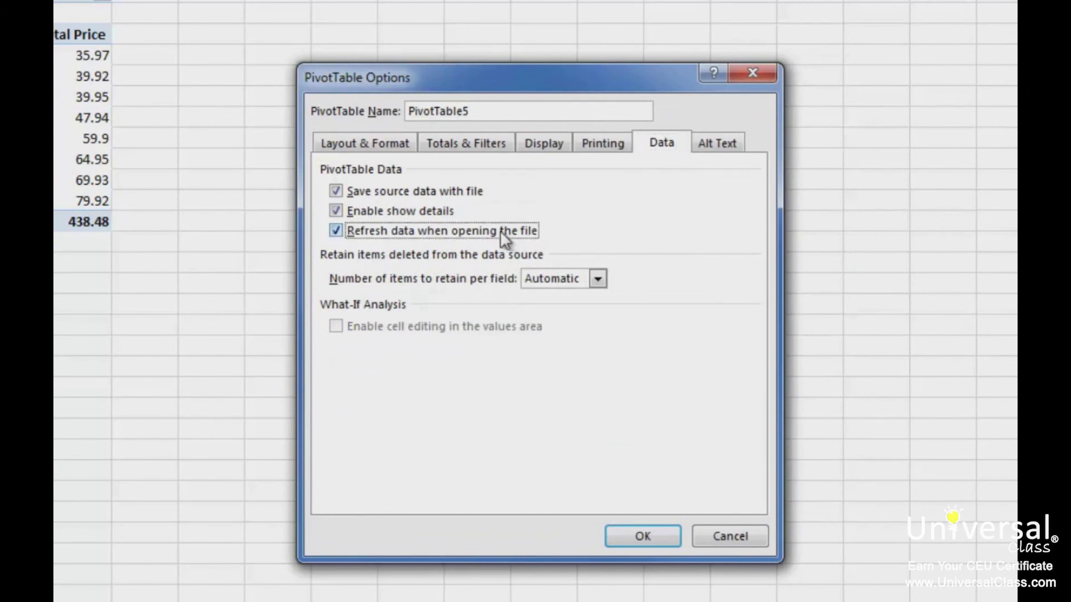
click(653, 534)
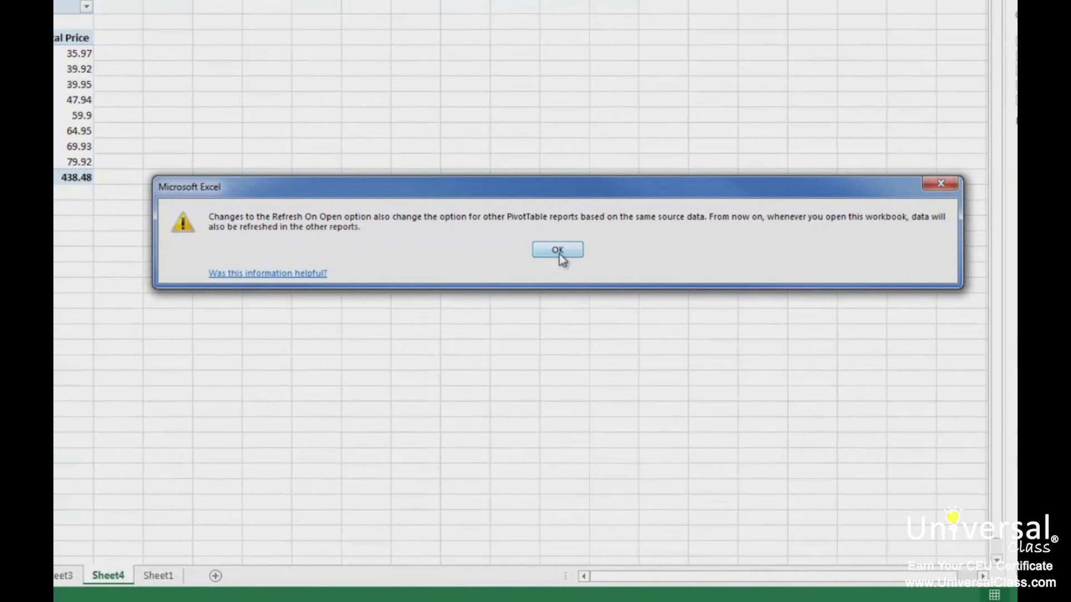
click(558, 250)
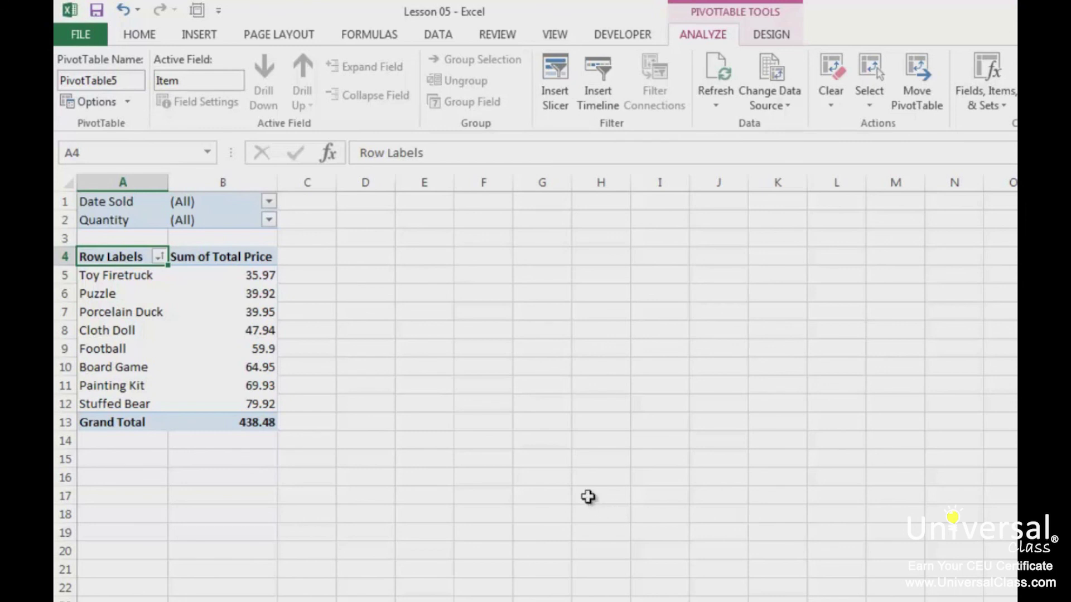
Step: Drill down into the Football row's Sum of Total Price to extract its source records to a new sheet
click(256, 349)
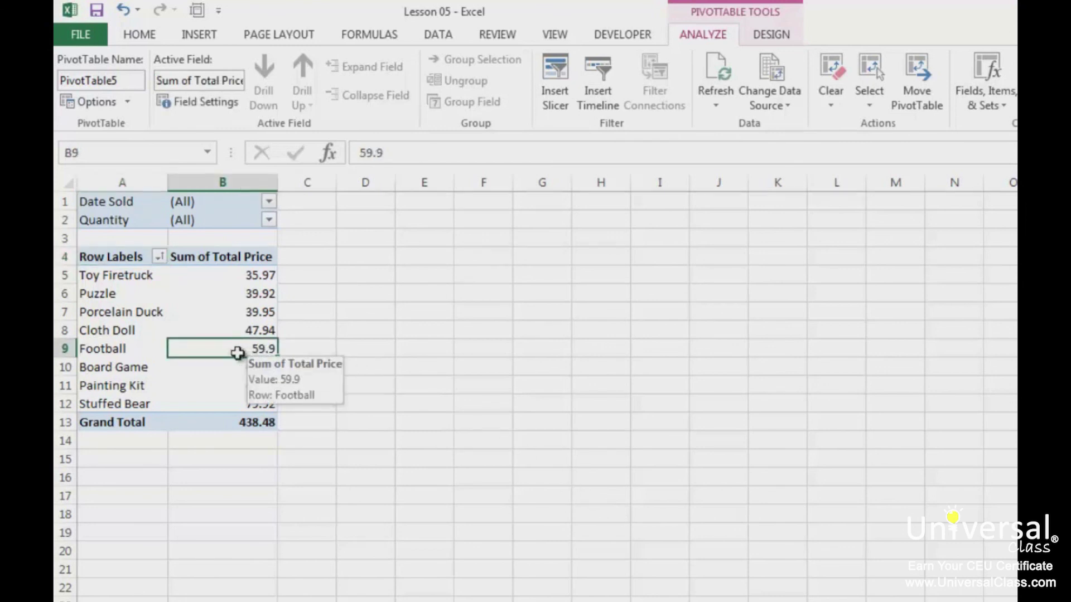
double_click(238, 353)
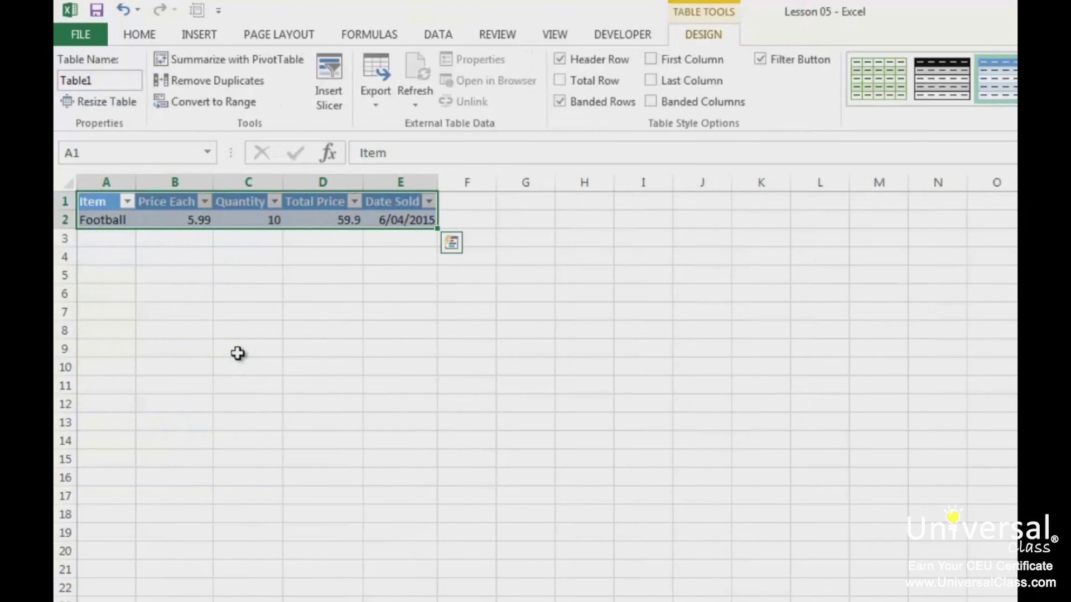